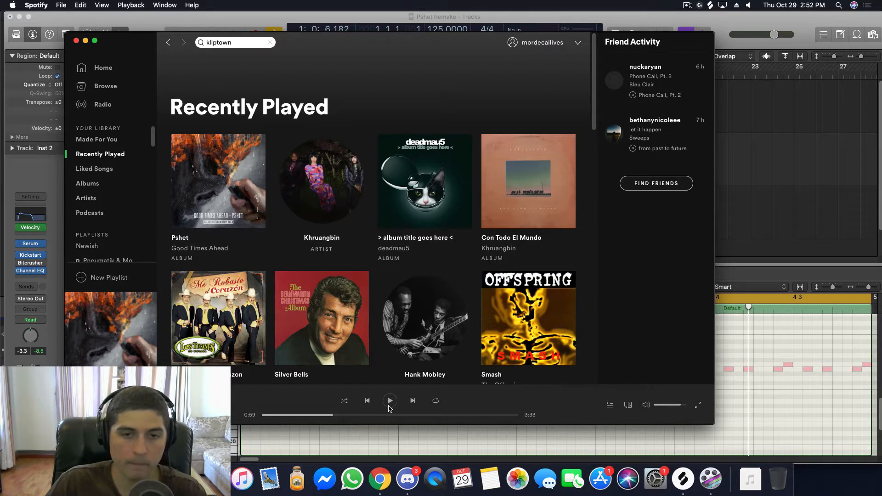
Step: Play a short passage of the Pshet reference track in Spotify, and minimize Spotify to return to Logic Pro X
click(389, 401)
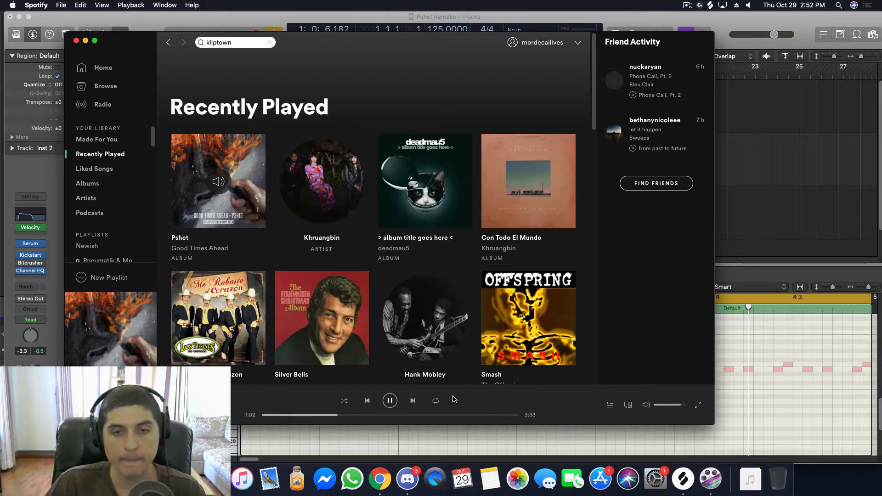
click(392, 402)
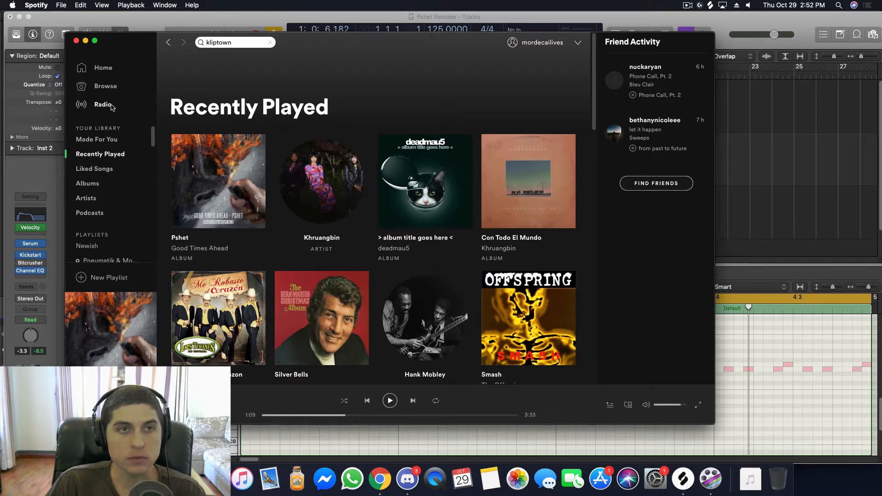
click(86, 42)
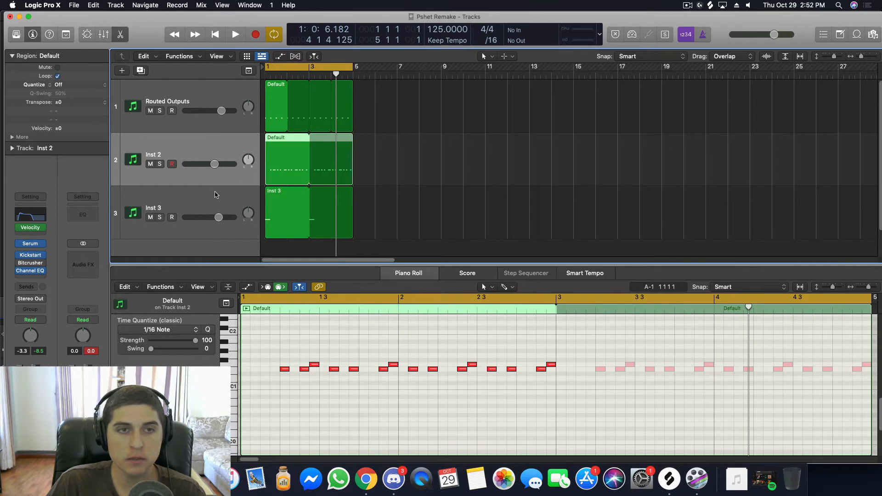
Step: Return the playhead to bar 1, solo the Routed Outputs track and play its pattern briefly
click(379, 204)
drag(335, 74, 239, 79)
click(276, 103)
key(s)
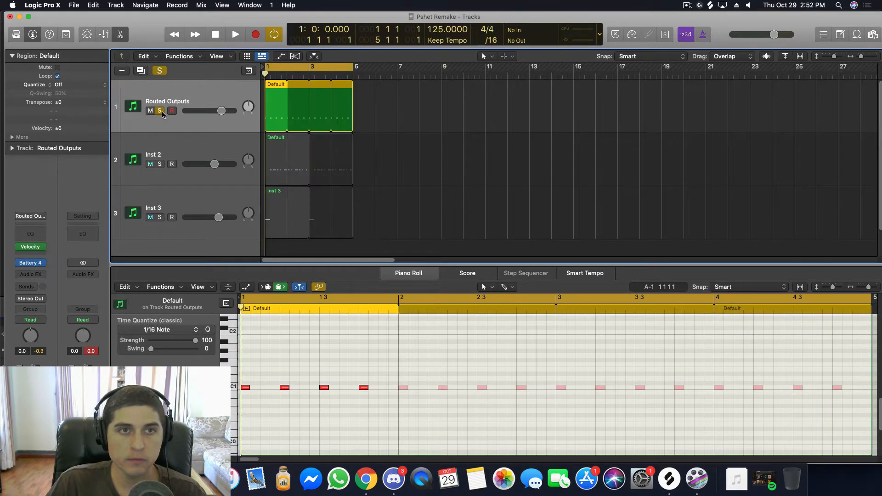
key(space)
key(space)
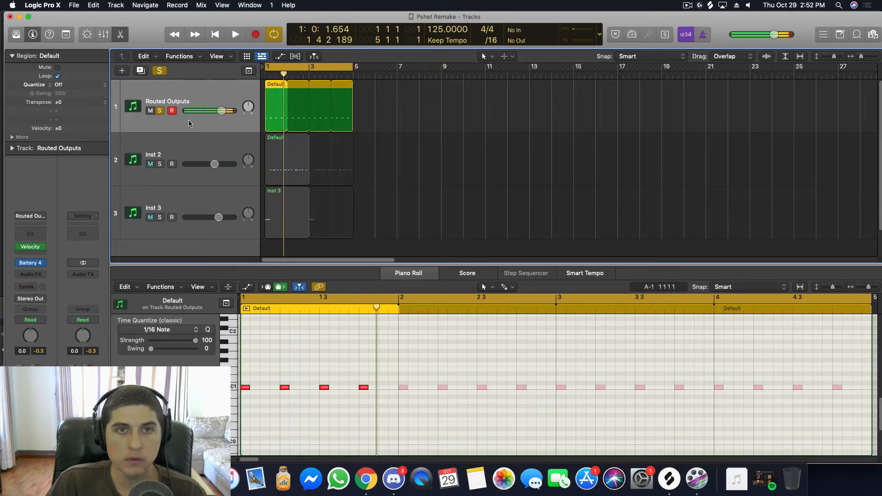
Step: Solo the Inst 3 track alongside Routed Outputs and bring its notes into view in the piano roll
click(166, 230)
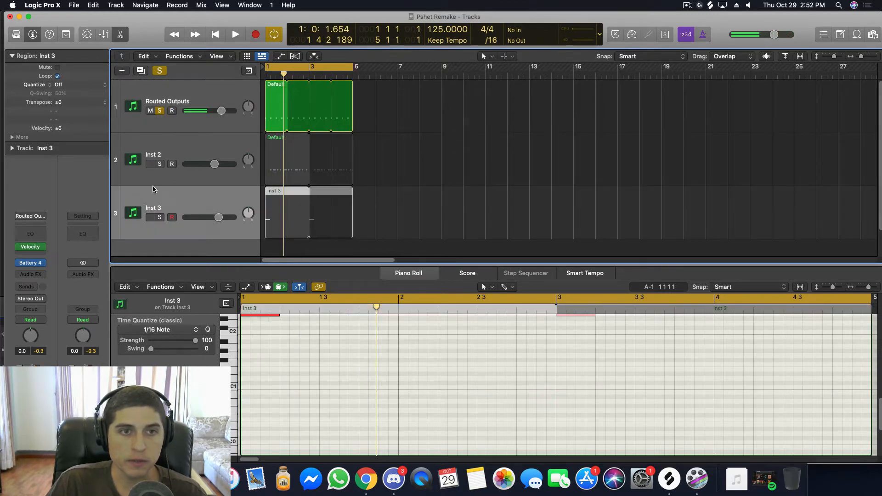
click(159, 217)
scroll(296, 351, up, 3)
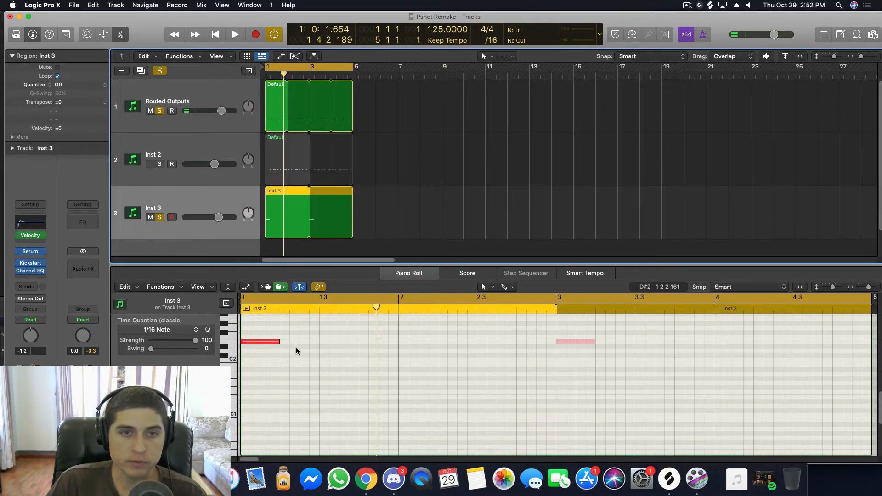
scroll(248, 340, up, 2)
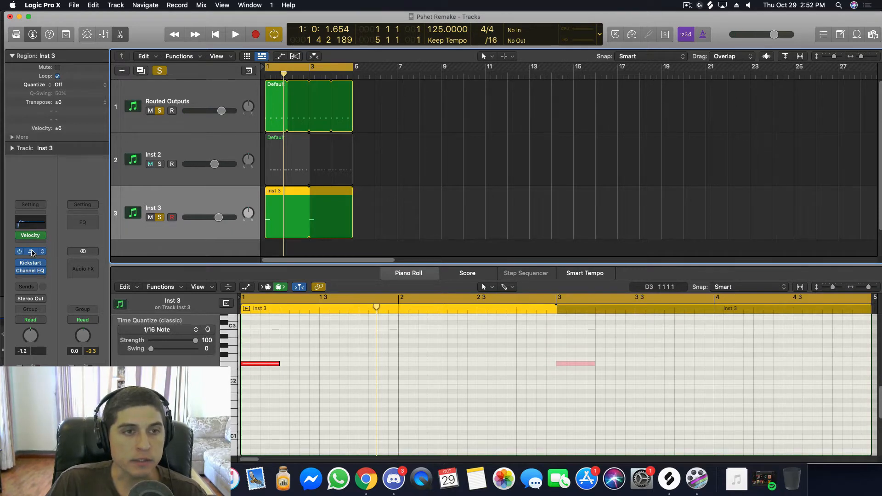
Step: Examine the Serum patch on Inst 3 while playing the loop, and close the synth window
click(32, 251)
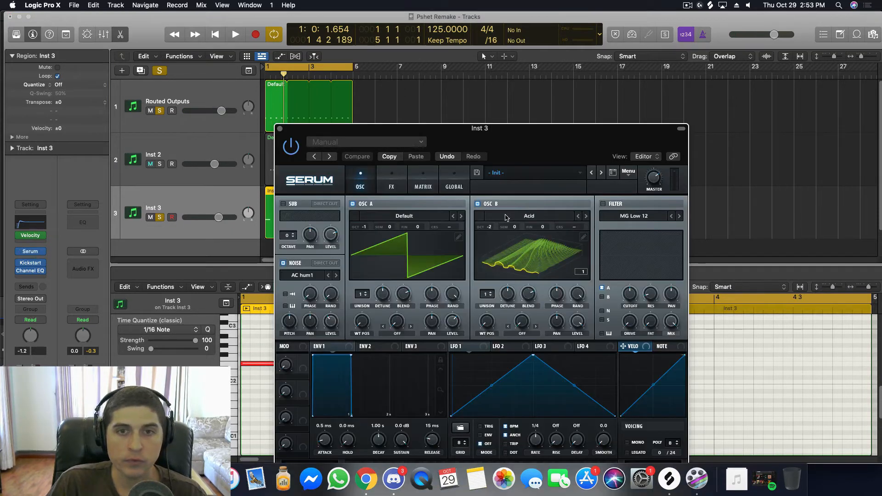
key(space)
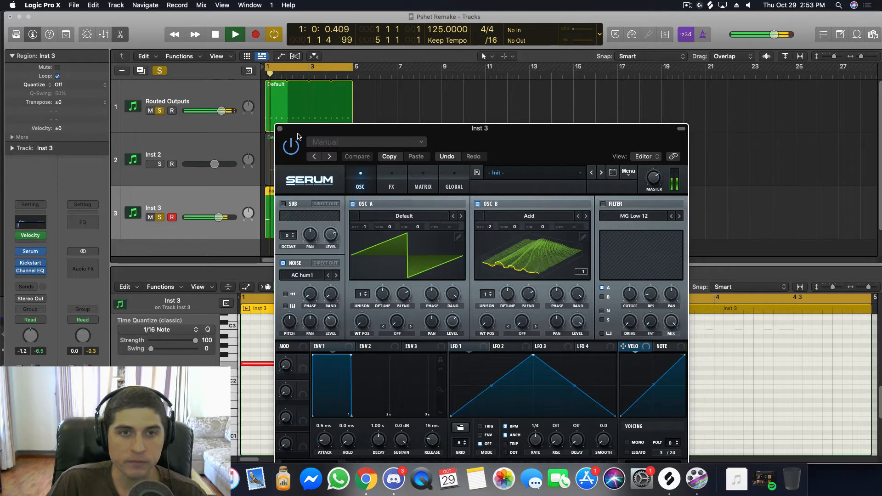
click(280, 129)
key(space)
click(387, 180)
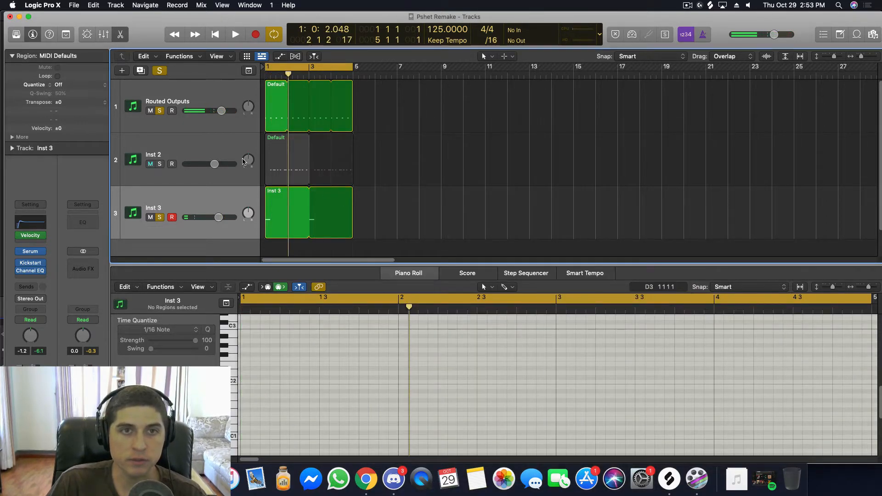
Step: Solo the Inst 2 track and select its region at bar 1
click(159, 164)
click(149, 149)
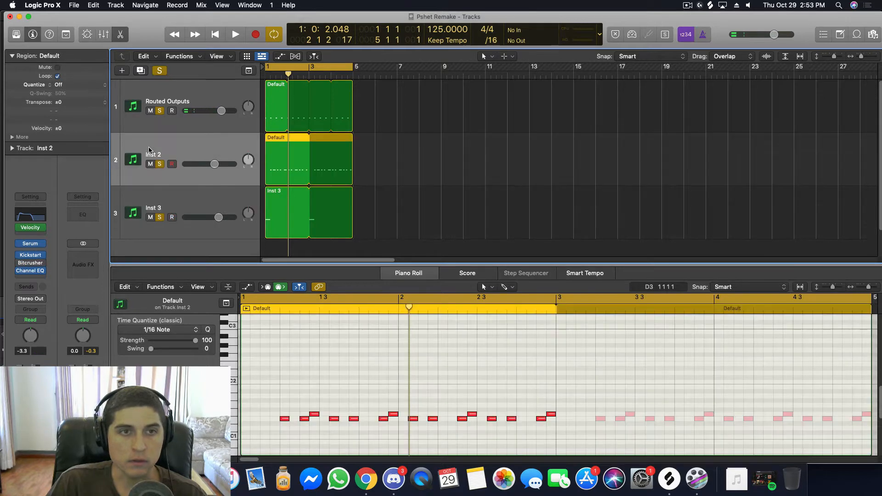
click(429, 181)
click(266, 161)
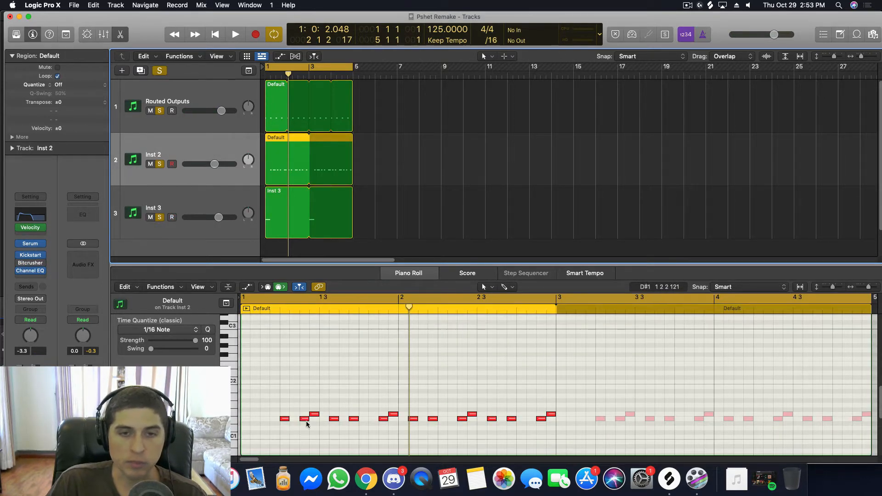
Step: Enlarge the piano roll and examine the note pattern of the Inst 2 region
scroll(334, 427, down, 2)
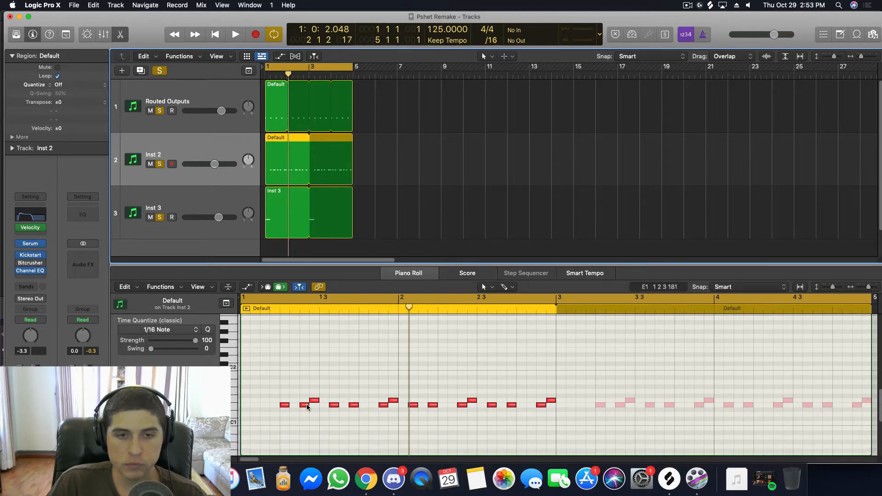
drag(372, 274, 357, 131)
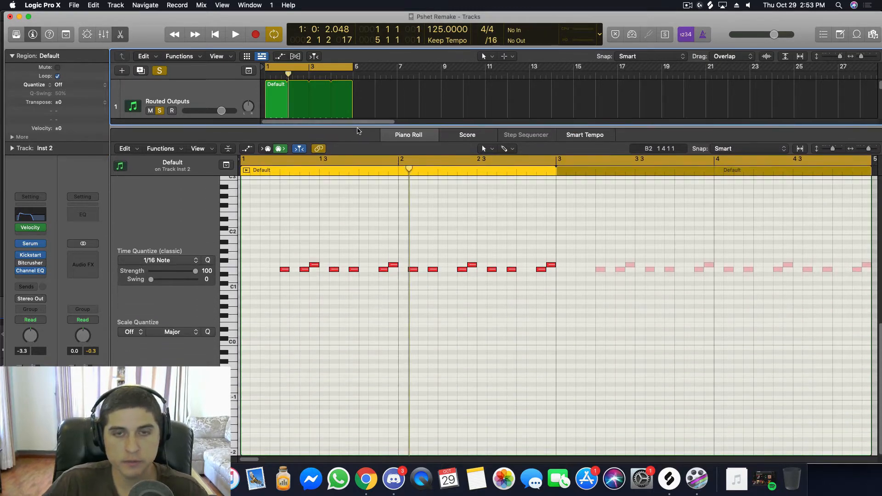
click(384, 296)
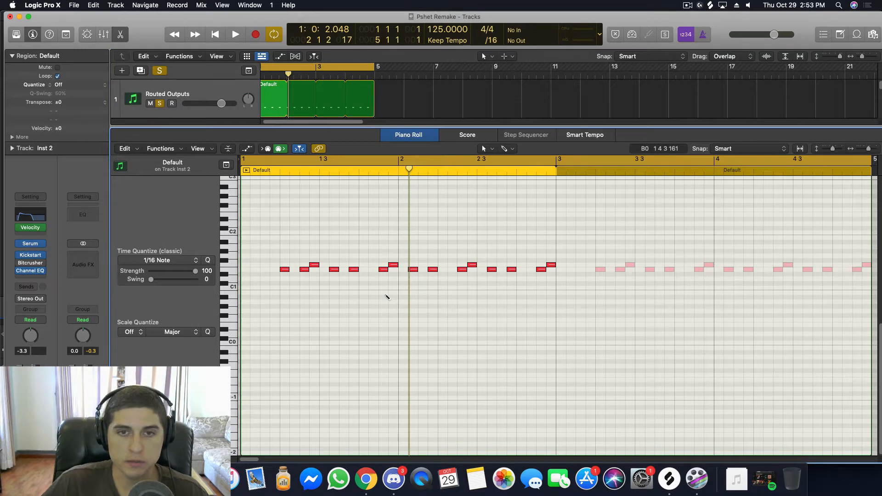
scroll(387, 297, up, 4)
scroll(492, 277, up, 5)
scroll(488, 315, left, 3)
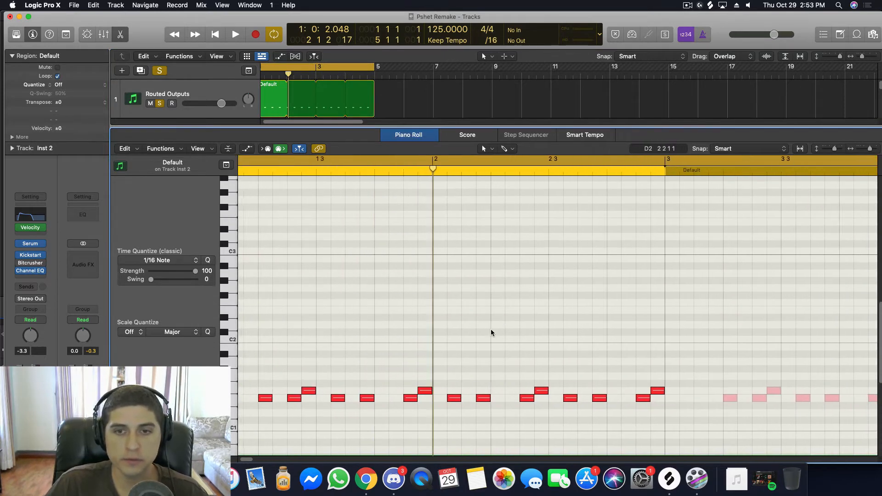
scroll(305, 409, down, 2)
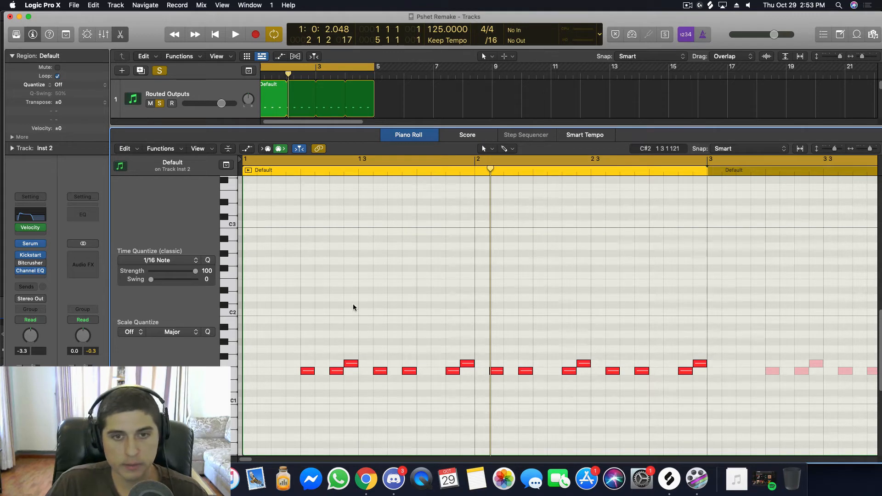
Step: Bypass Kickstart, Bitcrusher and Channel EQ on Inst 2, and open its Serum synth to play the loop dry
click(35, 245)
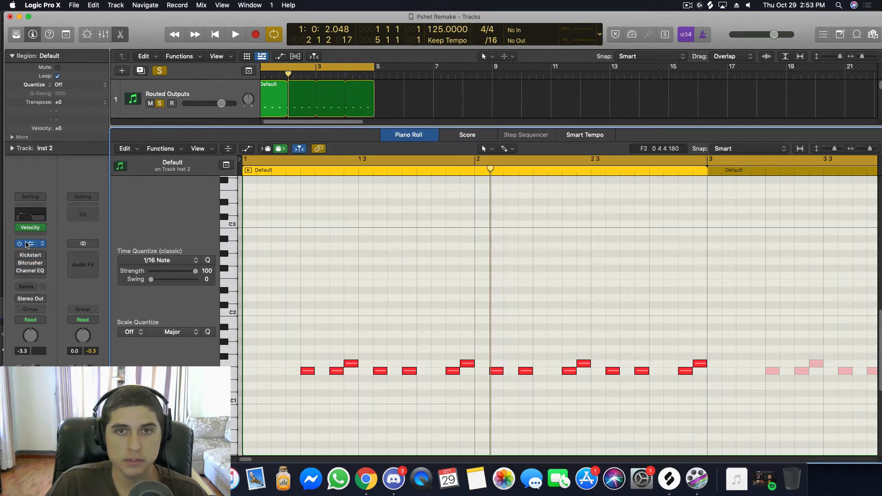
click(29, 245)
drag(577, 84, 508, 82)
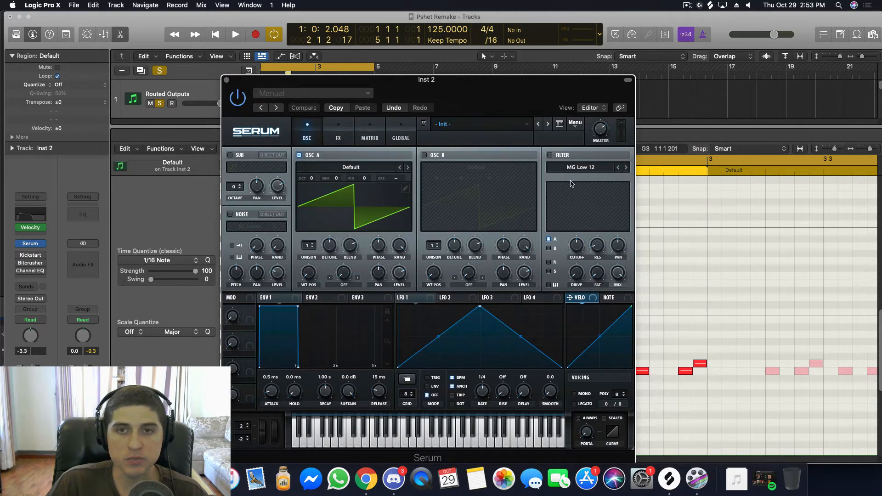
key(space)
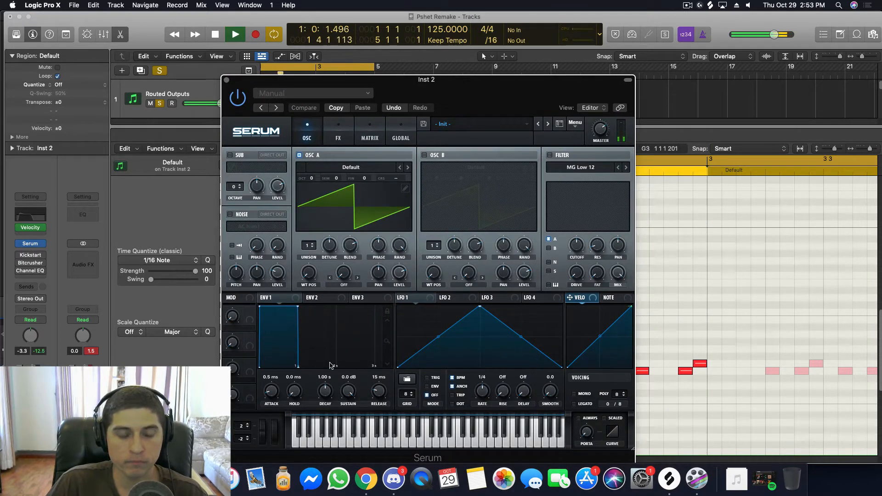
drag(353, 79, 447, 75)
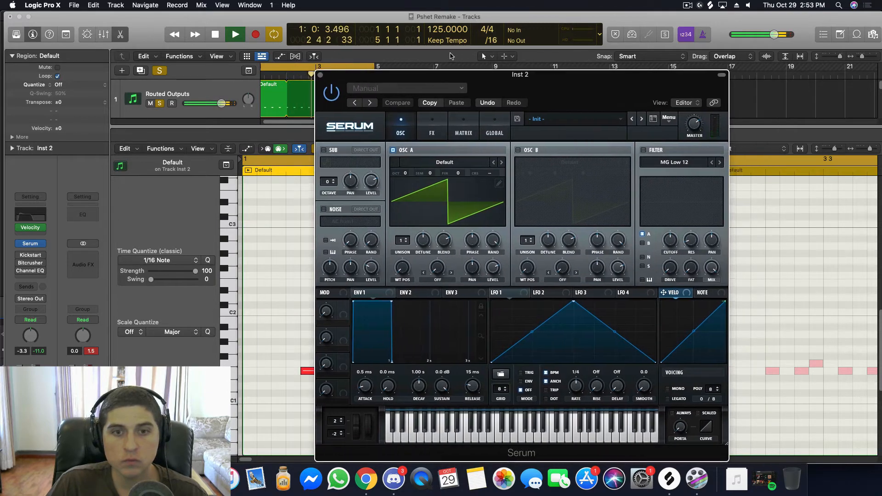
key(space)
Step: Hide the piano roll to show all tracks, and take Inst 3 out of solo
click(231, 130)
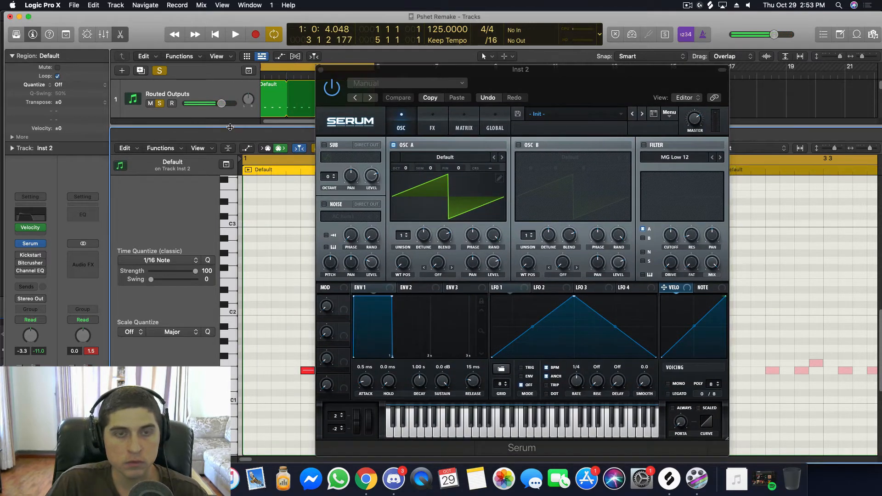
key(x)
key(x)
click(284, 215)
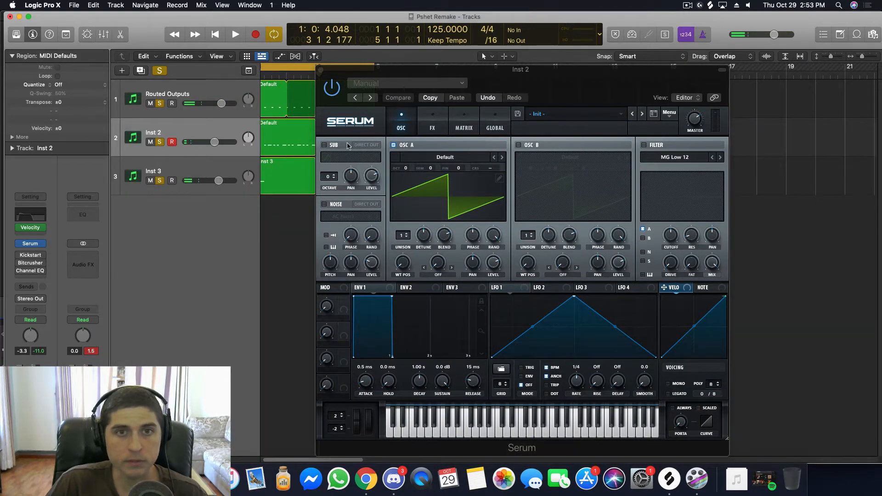
drag(403, 70, 482, 59)
click(188, 178)
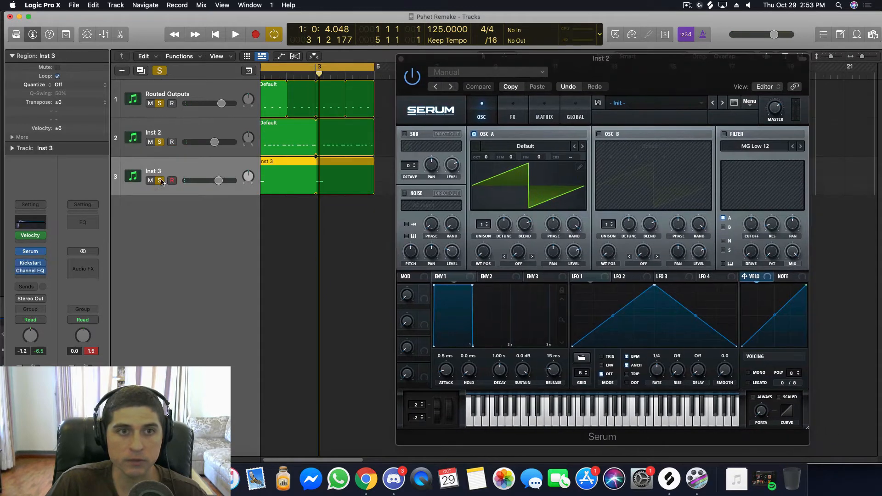
key(space)
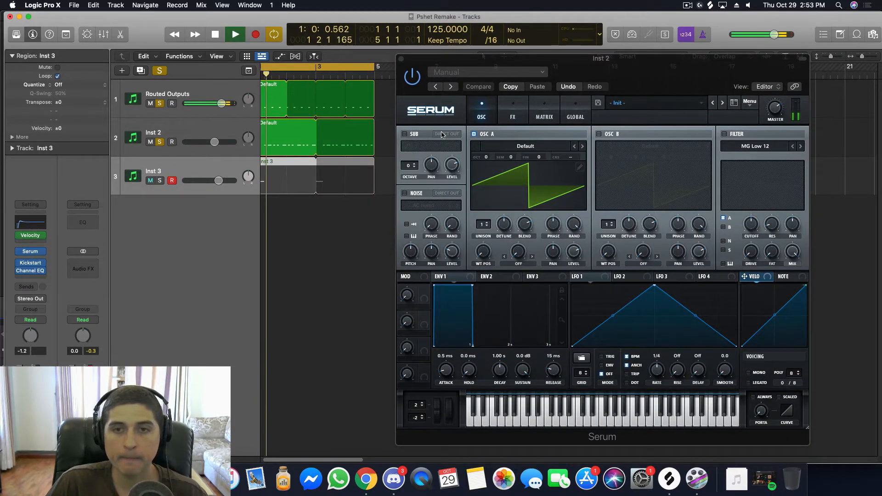
Step: Set the Osc A wavetable to Analog_BD_Sin in the Inst 2 Serum while the loop plays
drag(588, 61, 543, 61)
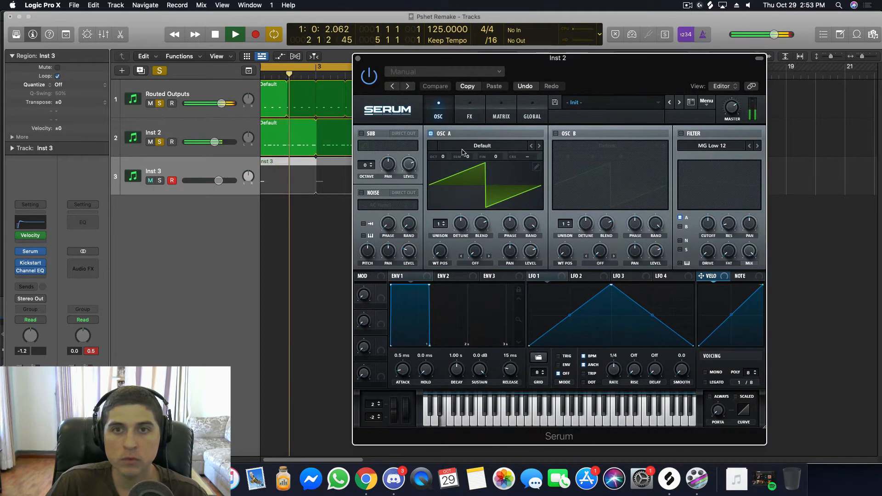
click(540, 146)
click(540, 146)
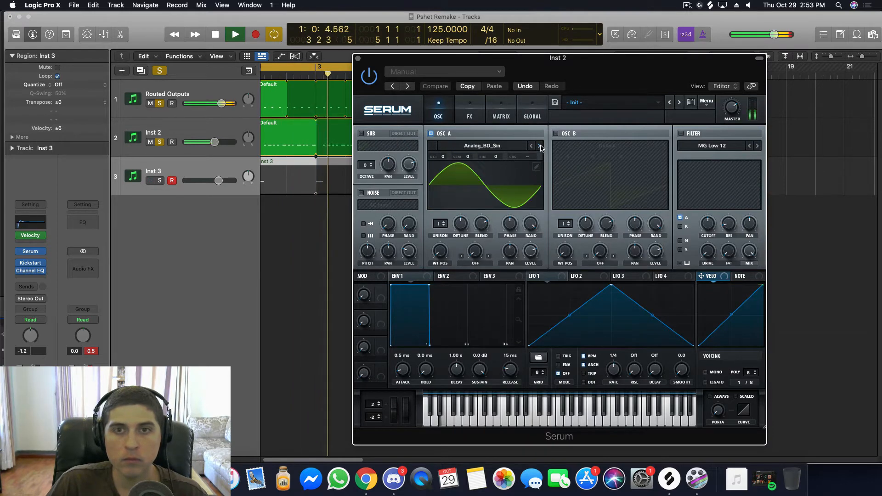
key(space)
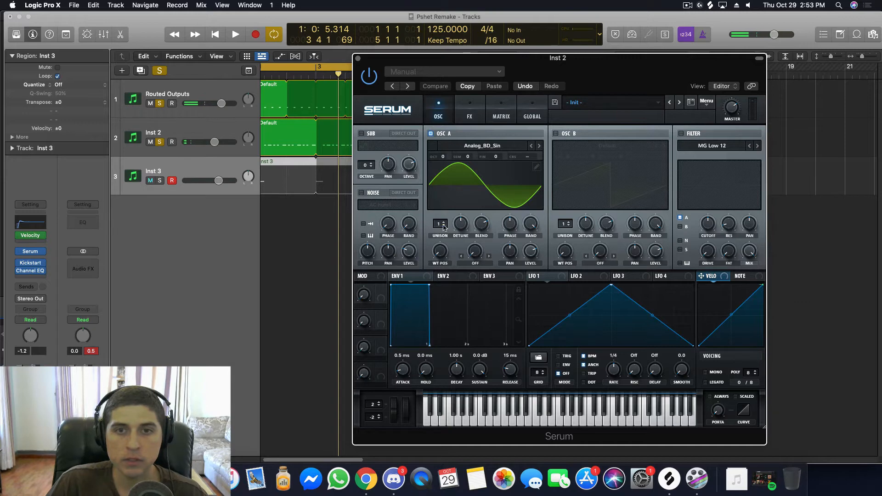
Step: Try Osc A at octave -1 with playback, and reset its octave to 0
drag(444, 157, 444, 182)
key(space)
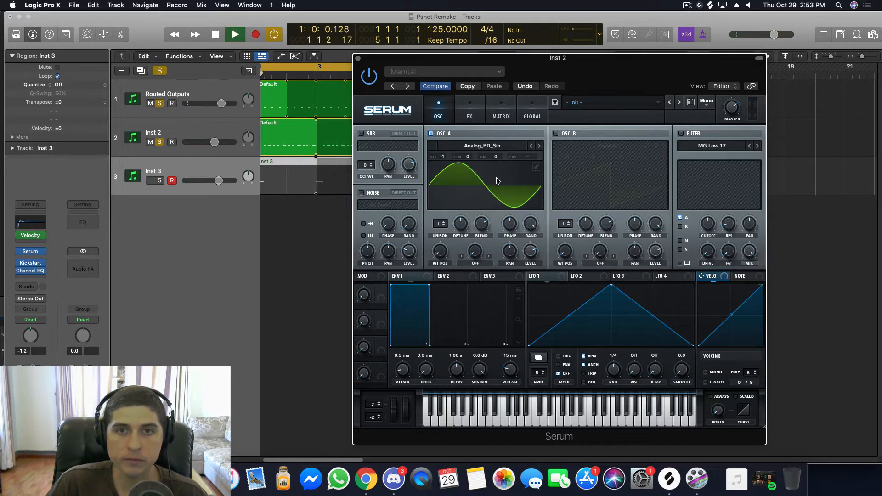
key(space)
double_click(444, 156)
key(space)
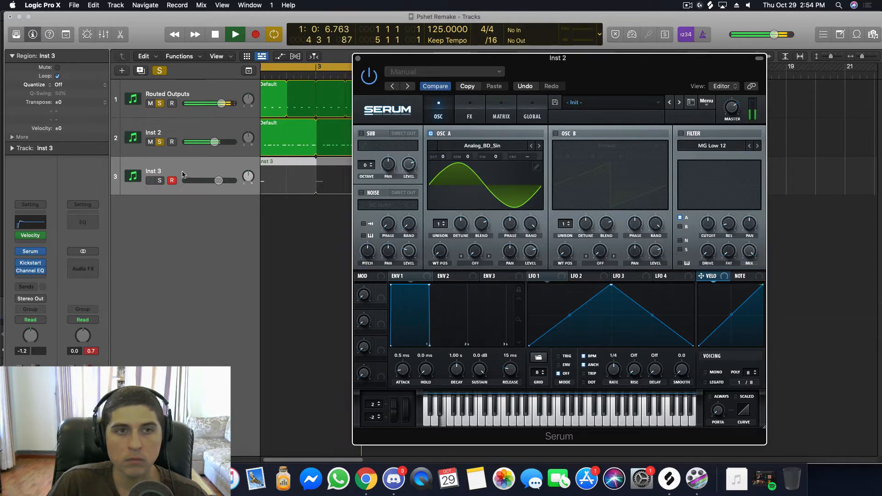
key(space)
Step: Re-enable the Kickstart effect on Inst 2 and play the loop with it
click(182, 132)
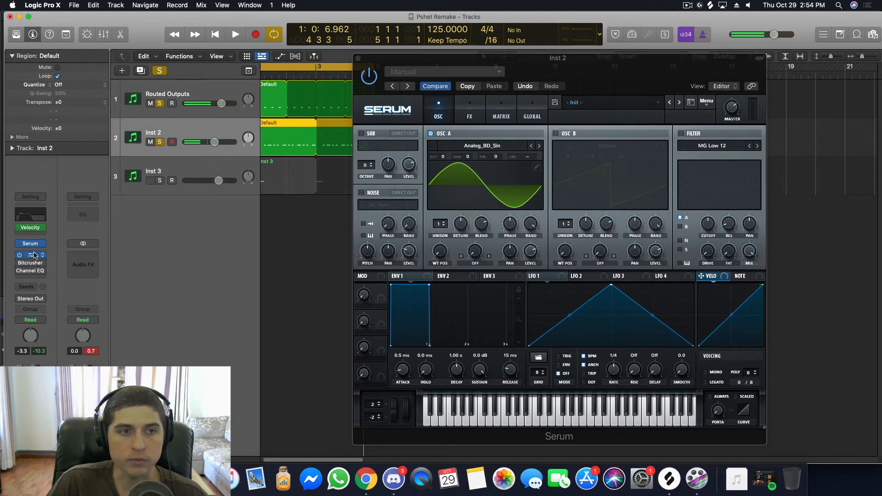
click(35, 255)
key(space)
drag(442, 137, 303, 136)
click(138, 131)
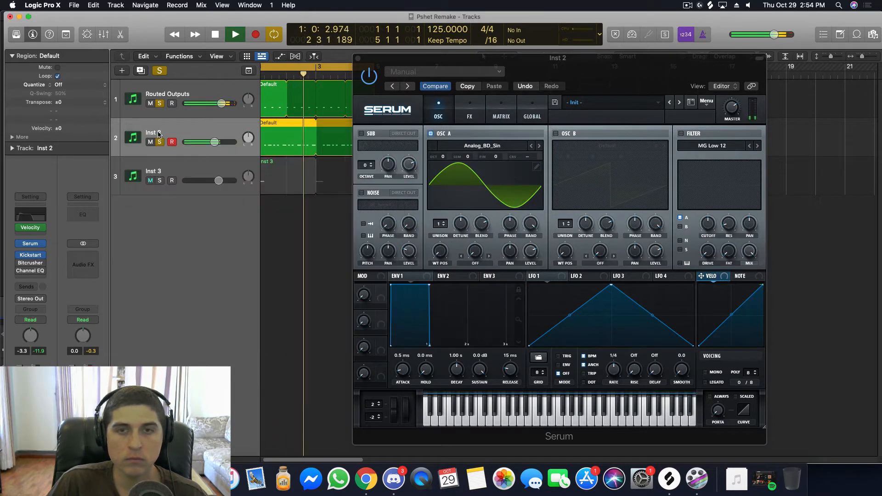
key(space)
Step: Turn on Osc B with the Default wavetable in the Inst 2 Serum and play the loop
click(555, 133)
drag(602, 59, 562, 63)
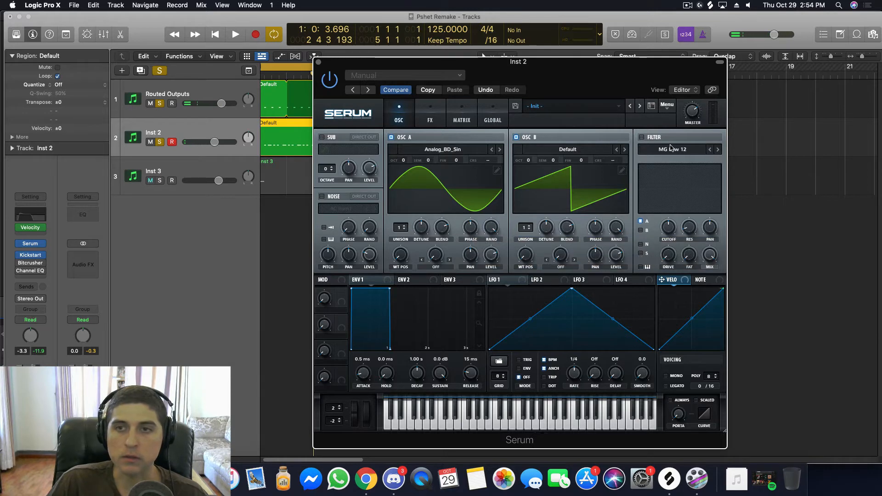
key(space)
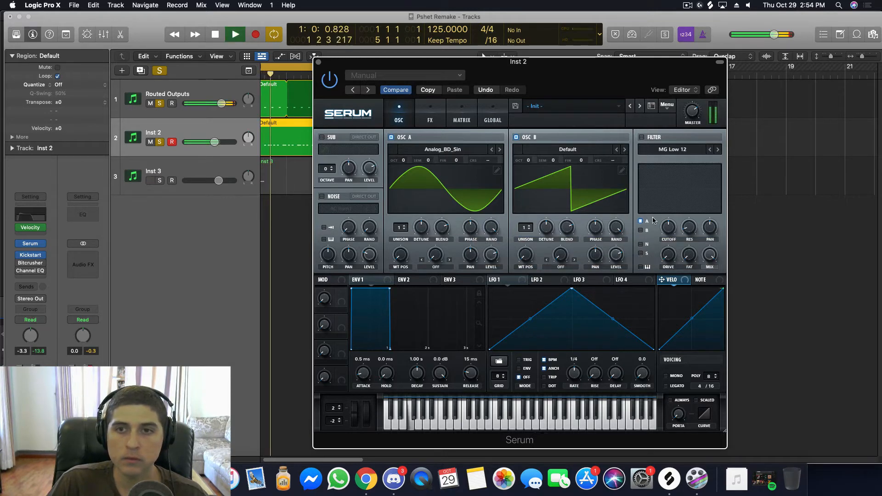
Step: Turn on the Serum filter as MG Low 24, route Osc B through it with Osc A, and set its cutoff to about 358 Hz
click(641, 138)
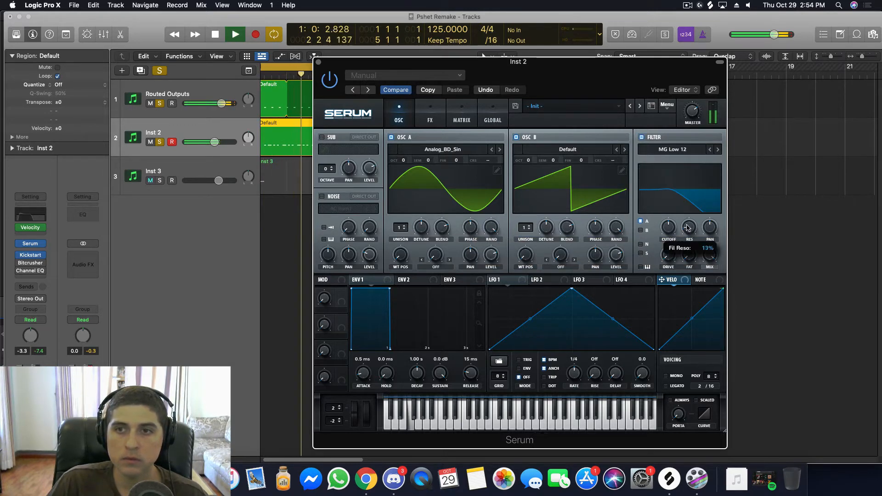
click(718, 150)
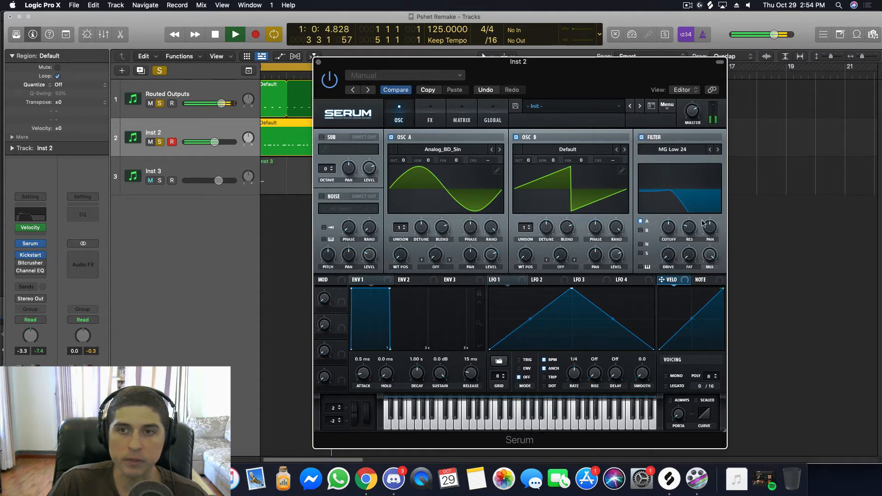
drag(668, 226, 668, 231)
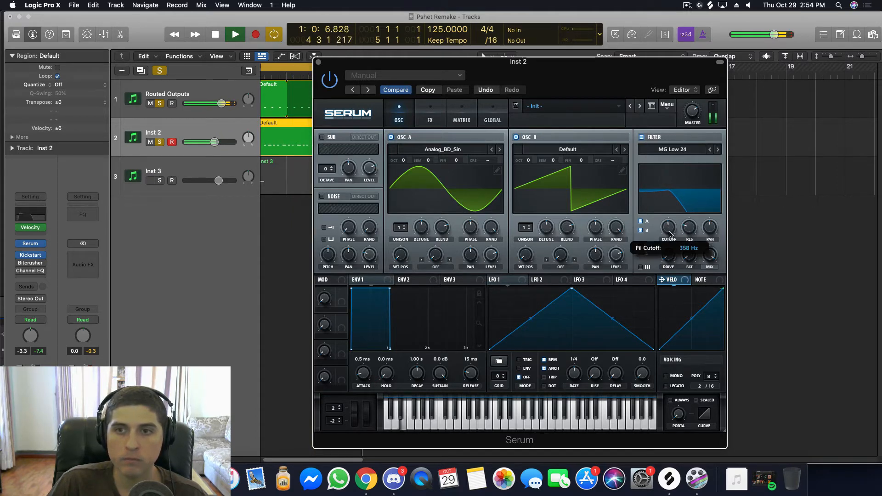
Step: Audition Osc B wavetables during playback, choose BS2 - Acid, and adjust its wavetable position
click(624, 149)
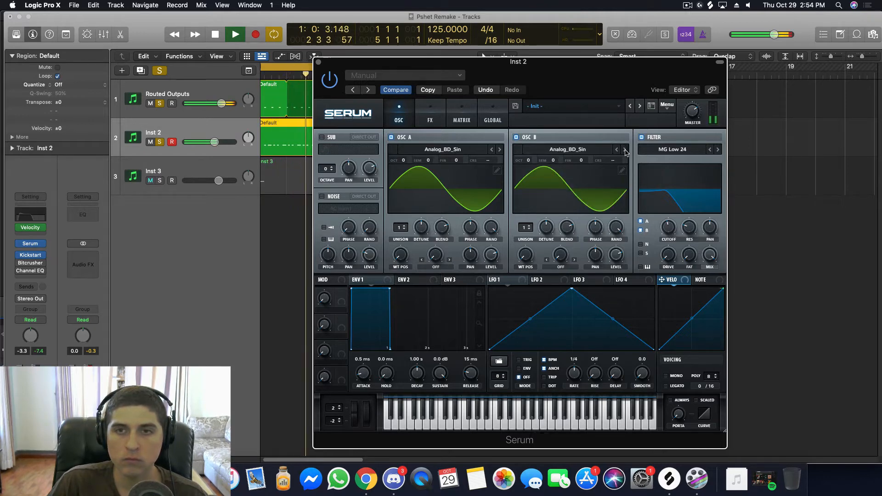
click(625, 150)
click(624, 149)
click(625, 149)
click(624, 150)
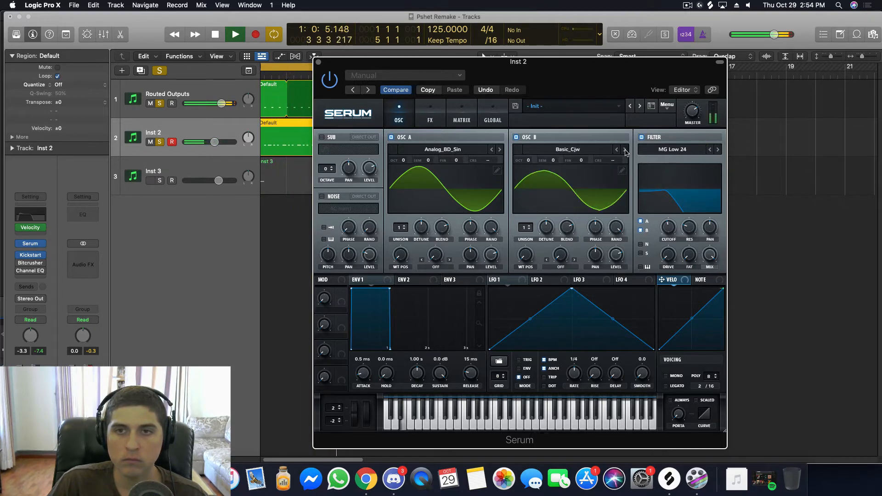
click(625, 149)
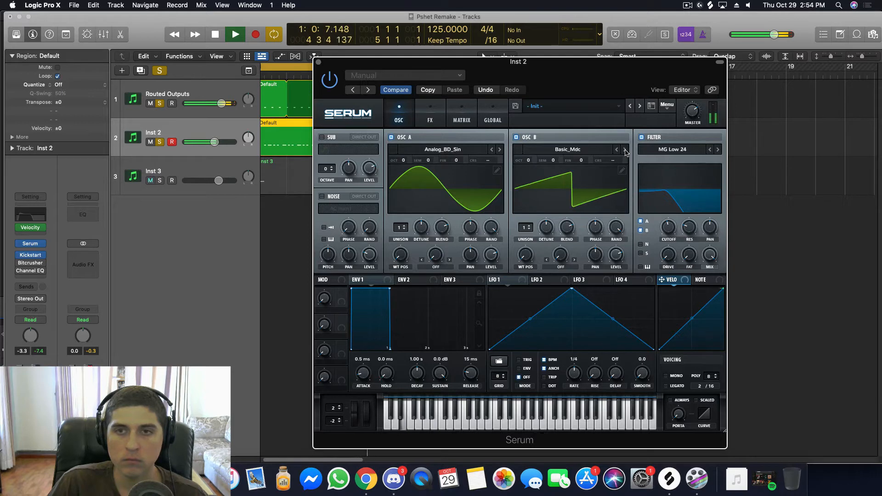
click(625, 150)
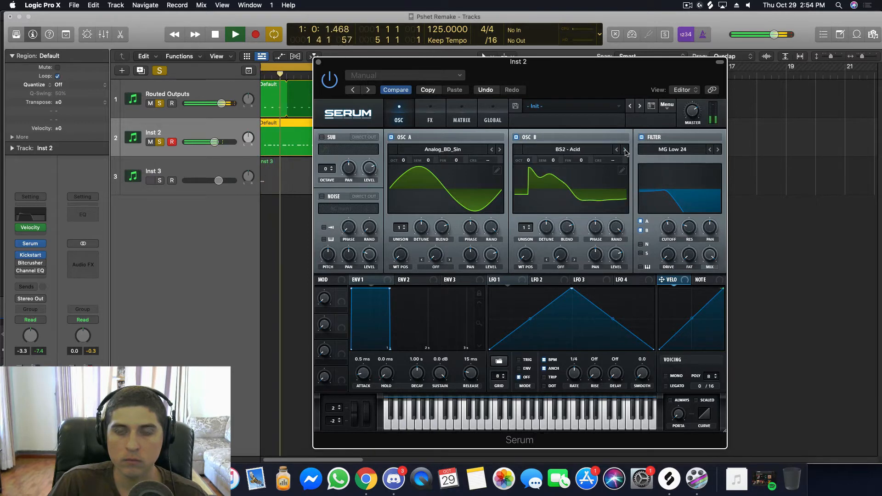
drag(524, 255, 527, 220)
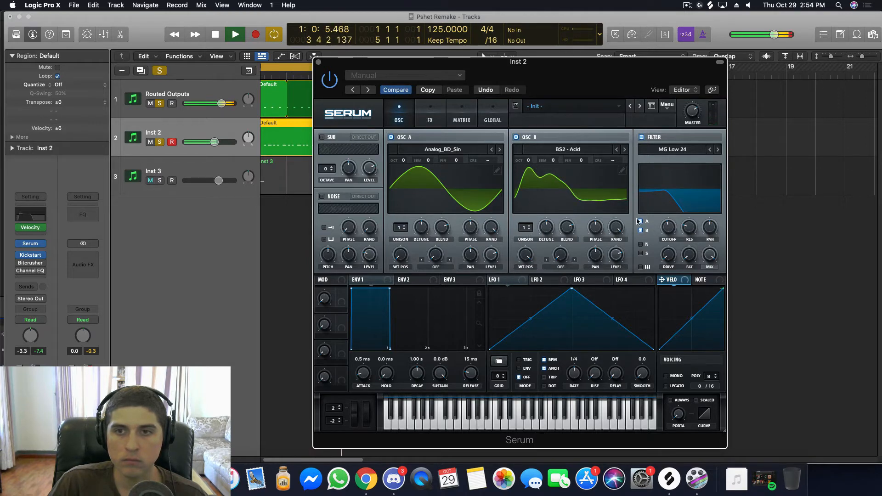
Step: Adjust the filter cutoff and raise Osc B's unison to 4 voices, checking the sound with the loop
drag(673, 232, 673, 225)
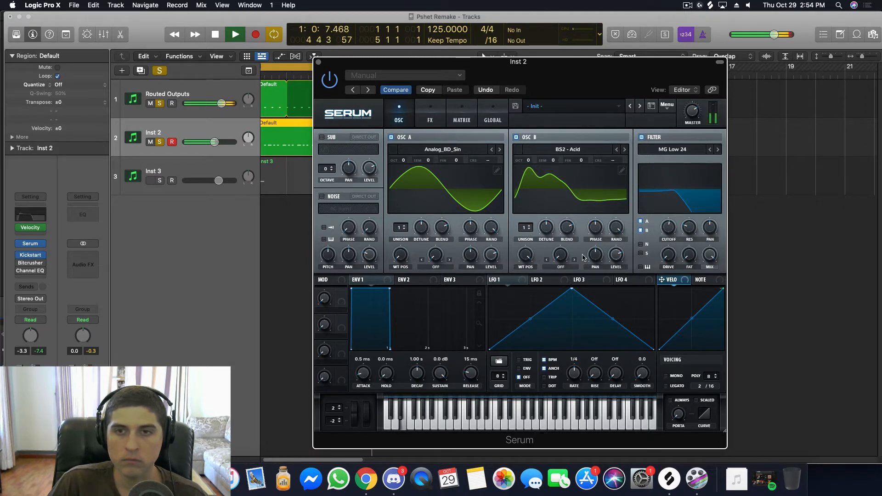
key(space)
click(528, 224)
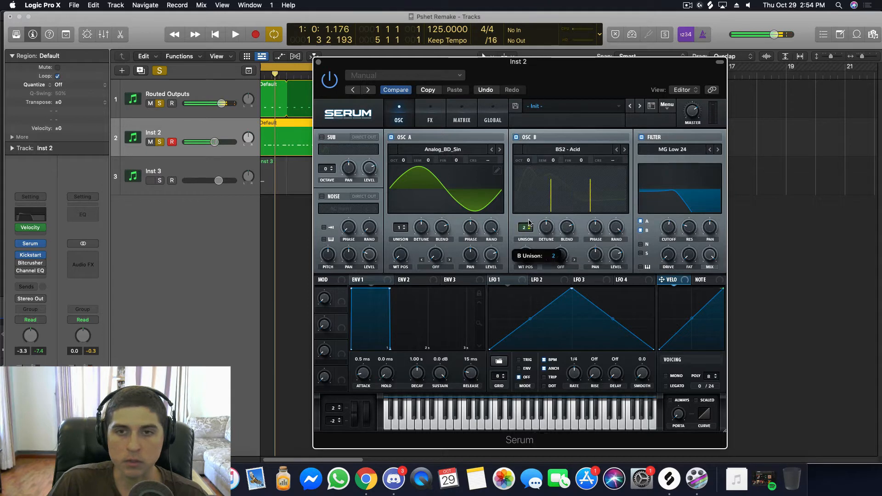
click(530, 229)
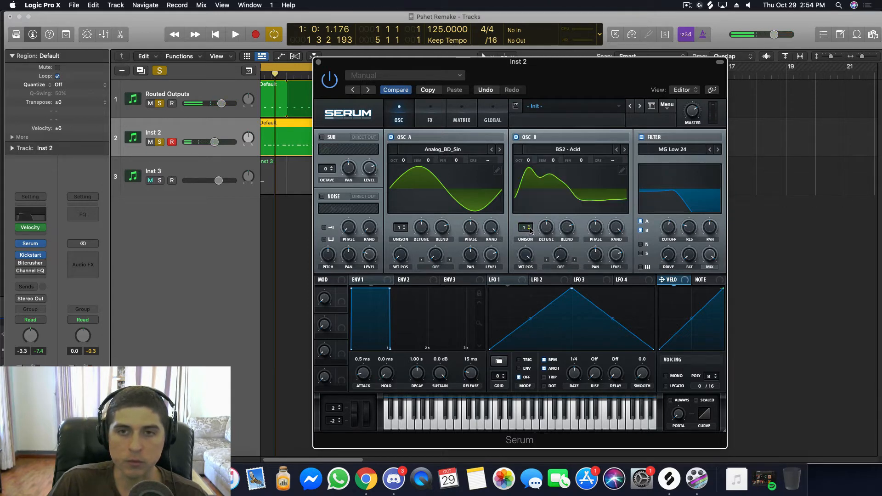
key(space)
click(526, 223)
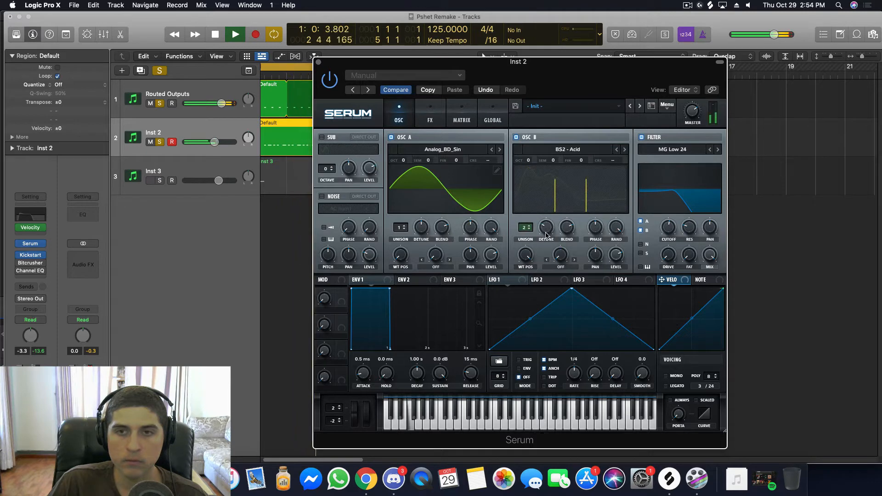
click(528, 224)
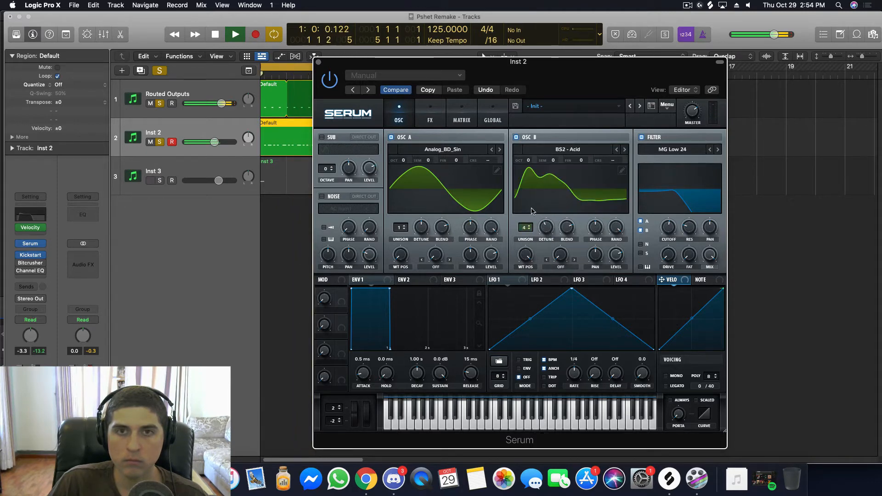
Step: Enable Serum's Distortion effect, adjust its drive, and change its type to HardClip
click(430, 115)
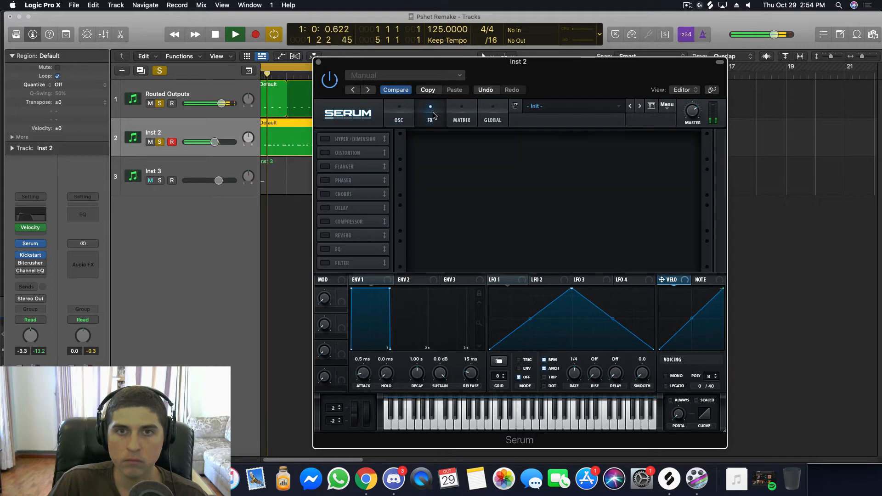
click(324, 153)
mouse_move(620, 156)
mouse_down()
mouse_move(628, 155)
mouse_move(620, 145)
mouse_up()
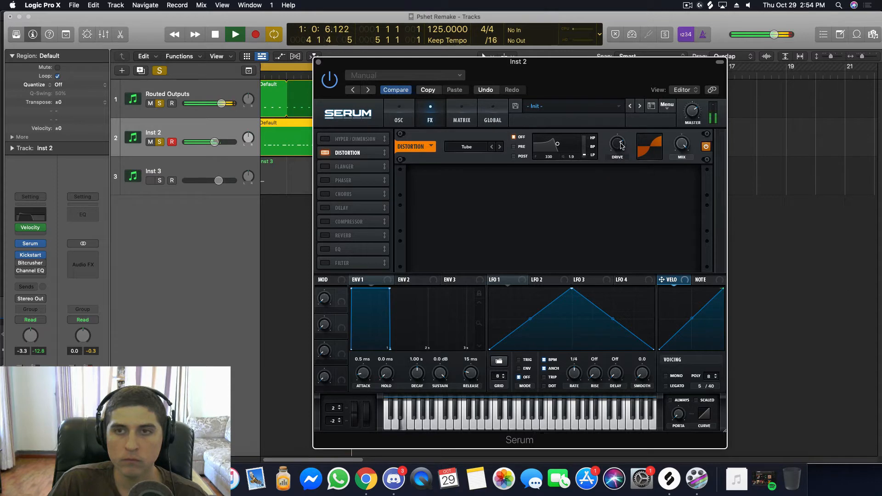
click(499, 148)
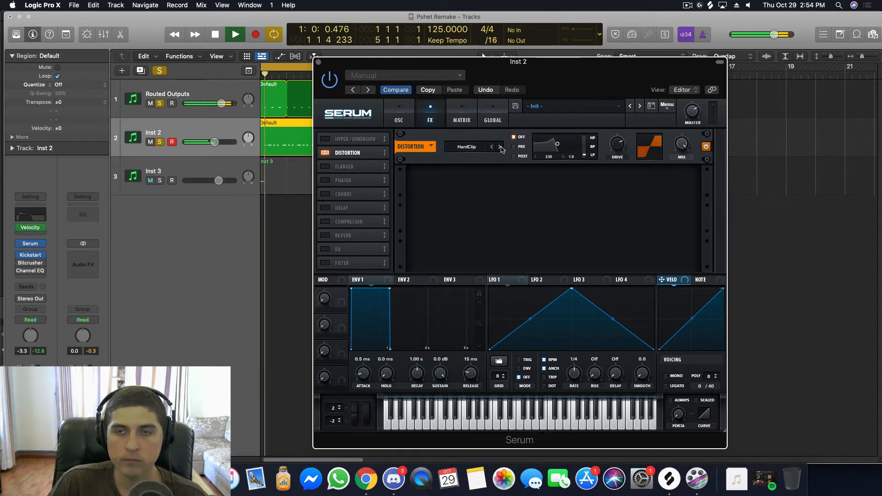
Step: Raise the filter's cutoff and drive while the loop plays
click(398, 117)
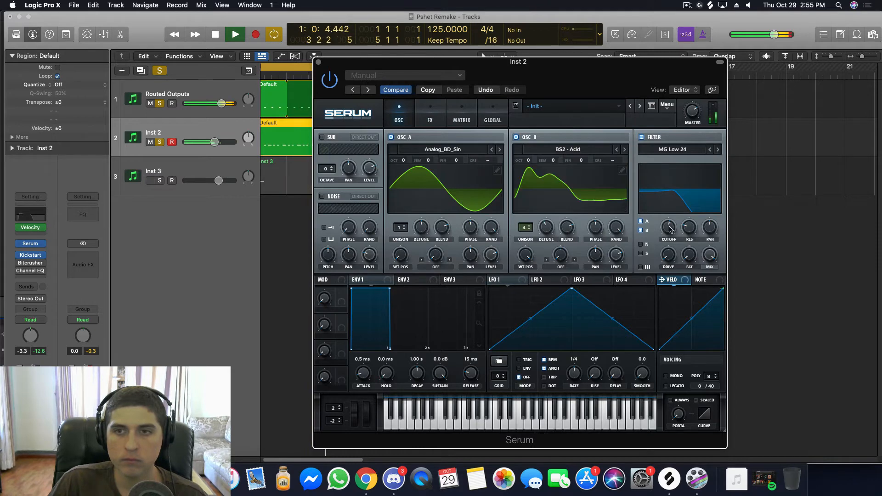
mouse_move(669, 230)
mouse_down()
mouse_move(669, 237)
mouse_move(669, 219)
mouse_up()
mouse_move(674, 254)
mouse_down()
mouse_move(667, 236)
mouse_move(664, 246)
mouse_up()
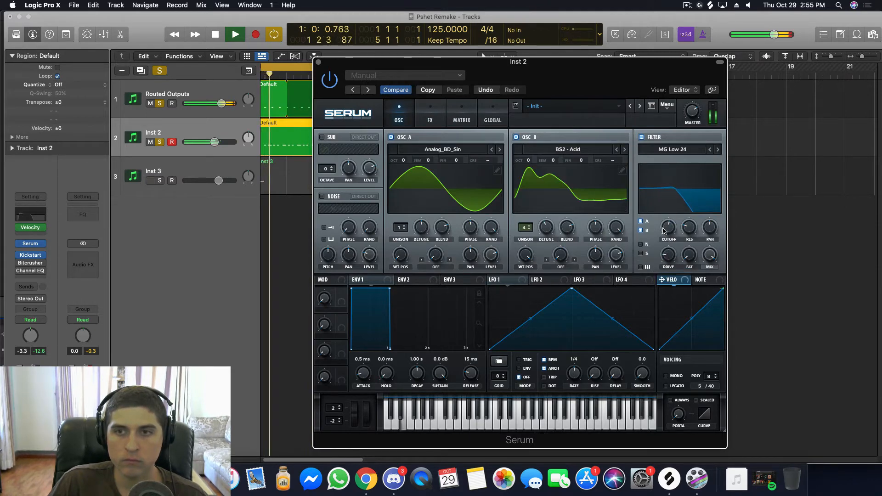
Step: Fine-tune the drive of the HardClip distortion and stop playback
click(439, 122)
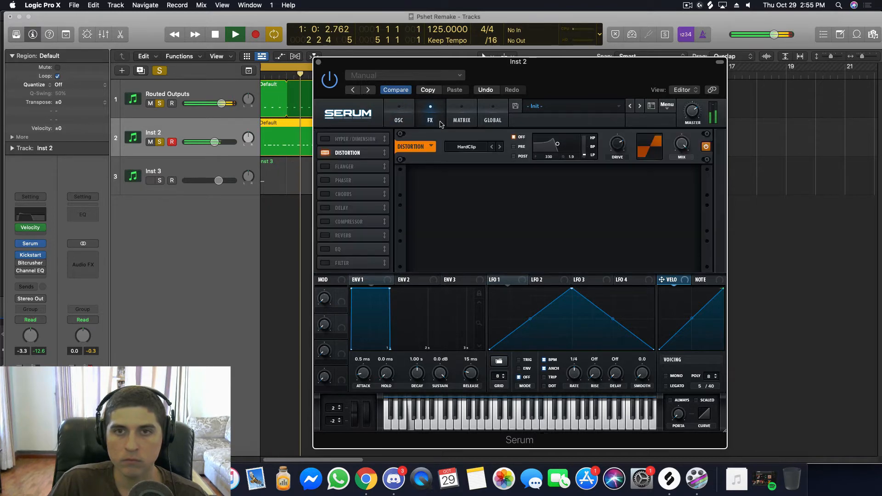
drag(617, 145, 616, 150)
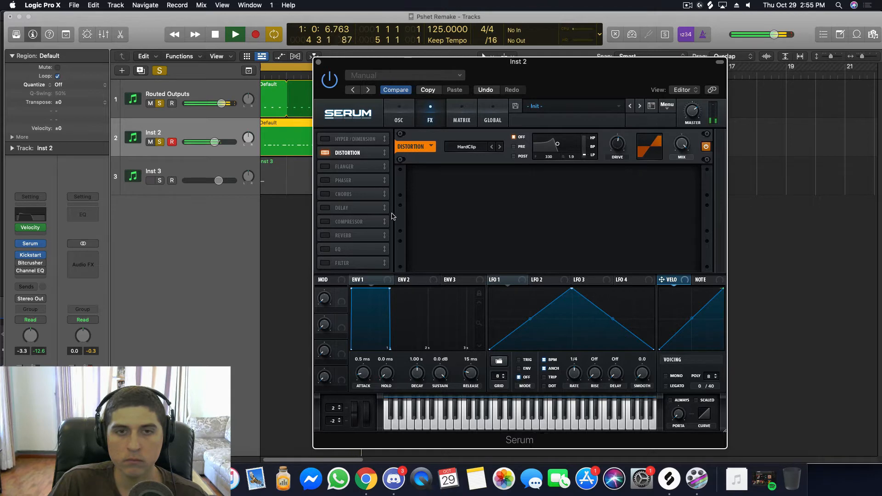
key(space)
Step: Switch to Spotify, play the reference Pshet track from about 0:59, and pause it
click(261, 269)
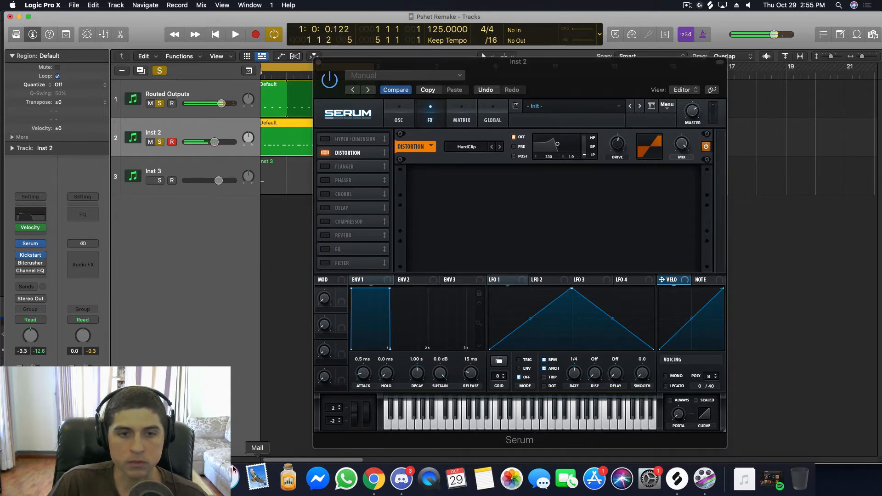
click(202, 478)
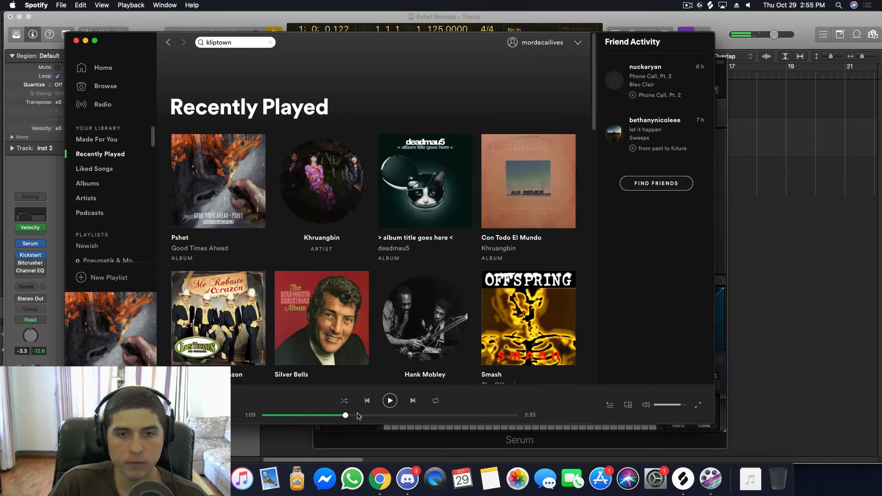
key(space)
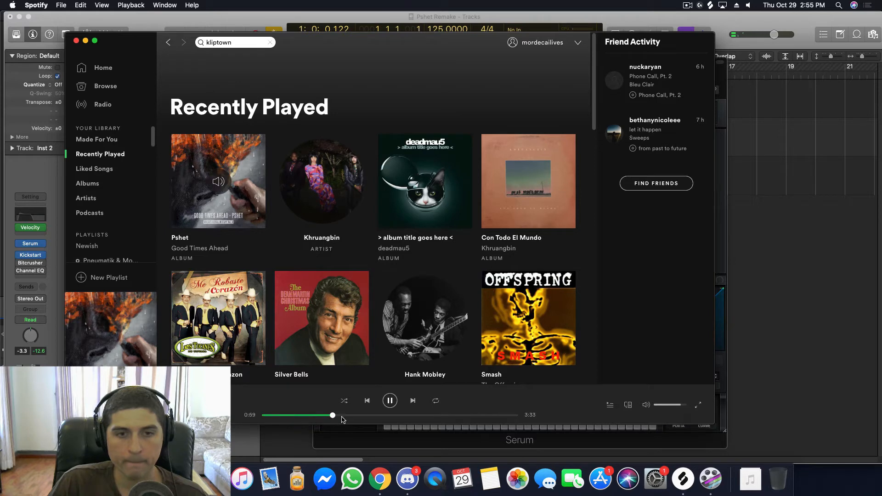
click(391, 400)
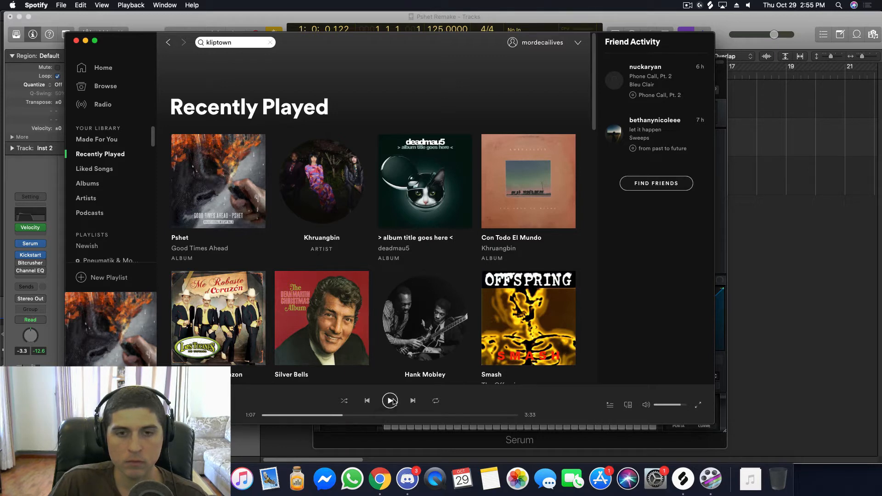
Step: Back in Logic Pro X, shape Serum's Env 1 with attack 0.3 ms, decay 439 ms, sustain -∞ dB and release 82 ms during playback
click(780, 296)
drag(494, 69, 489, 68)
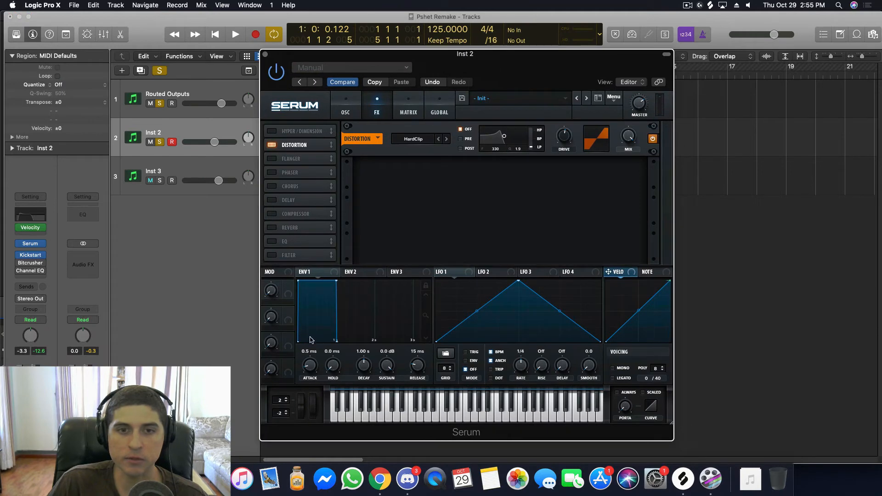
click(351, 108)
key(space)
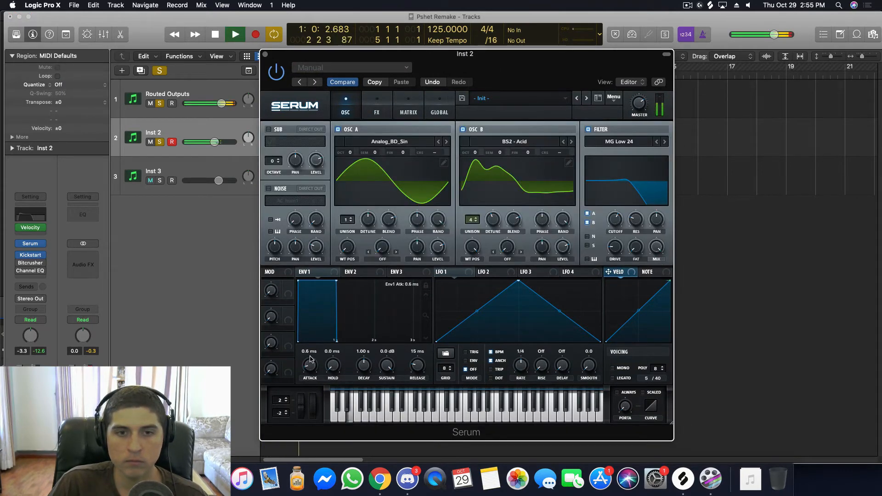
drag(366, 365, 357, 296)
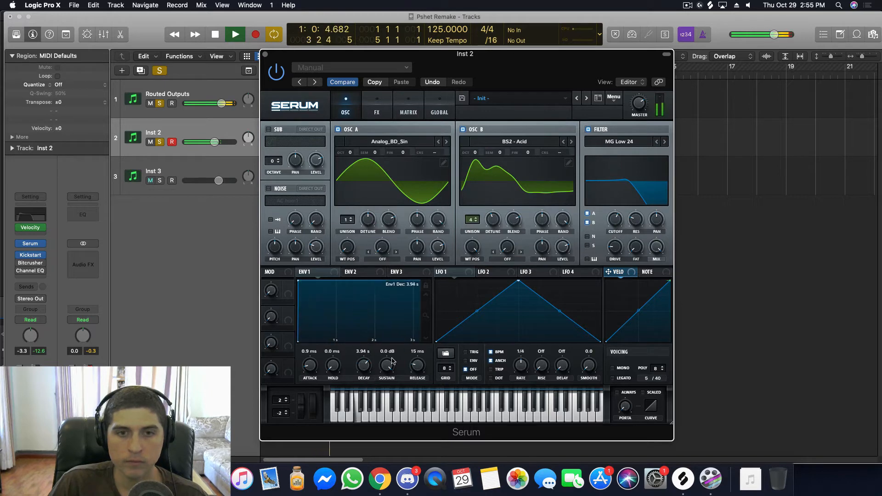
drag(364, 364, 365, 380)
drag(337, 281, 302, 333)
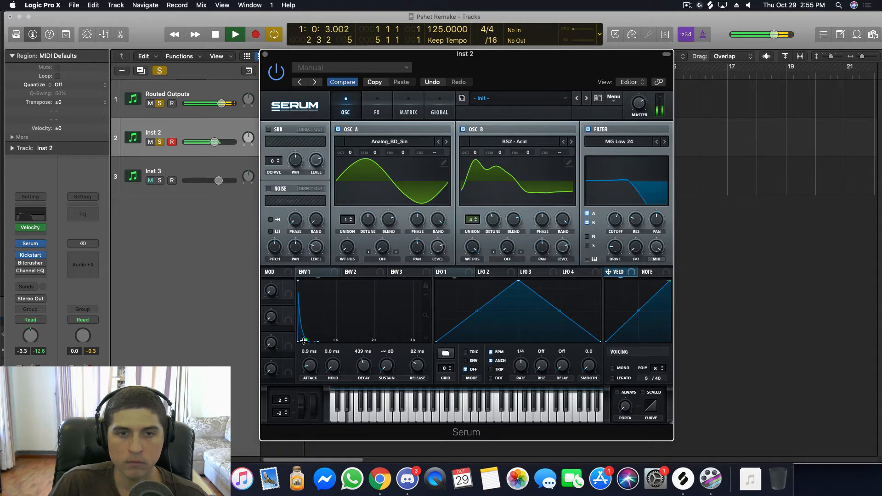
drag(312, 362, 311, 369)
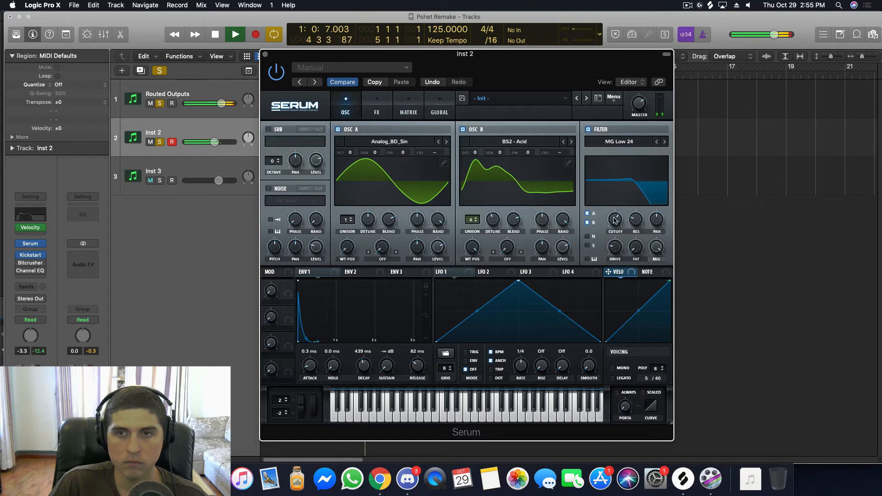
click(587, 223)
Step: Enable the Bitcrusher on Inst 2 with drive 8.0 dB and resolution 10 bit, and close its window
click(30, 262)
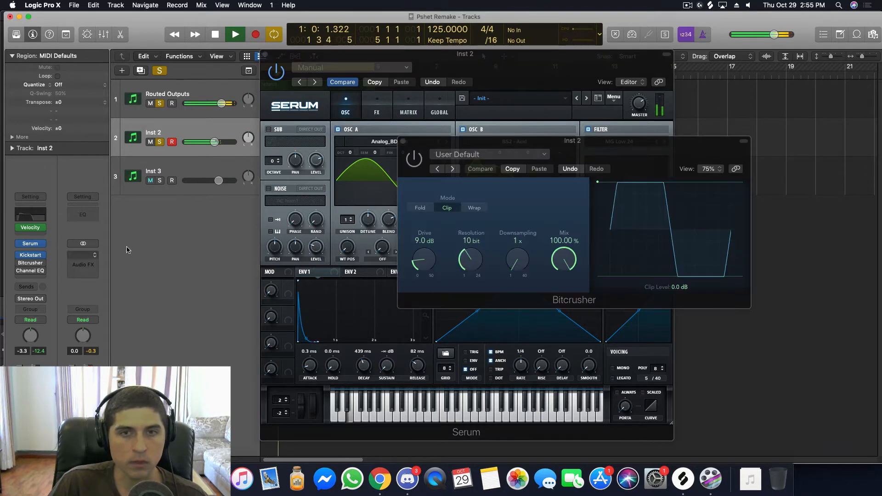
click(432, 141)
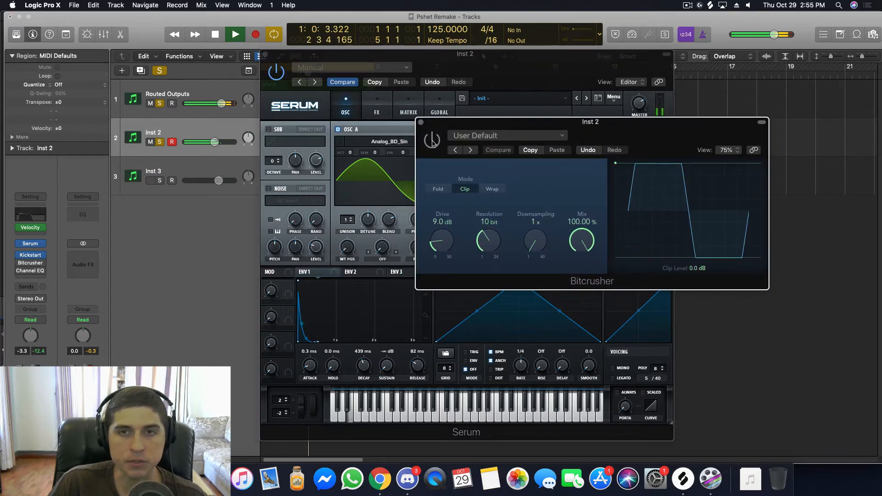
drag(452, 127, 436, 133)
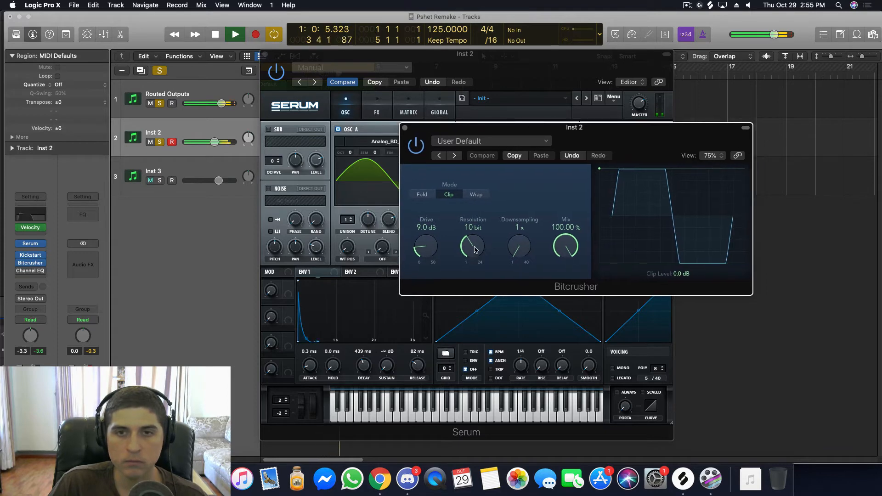
drag(475, 249, 473, 258)
drag(430, 250, 427, 252)
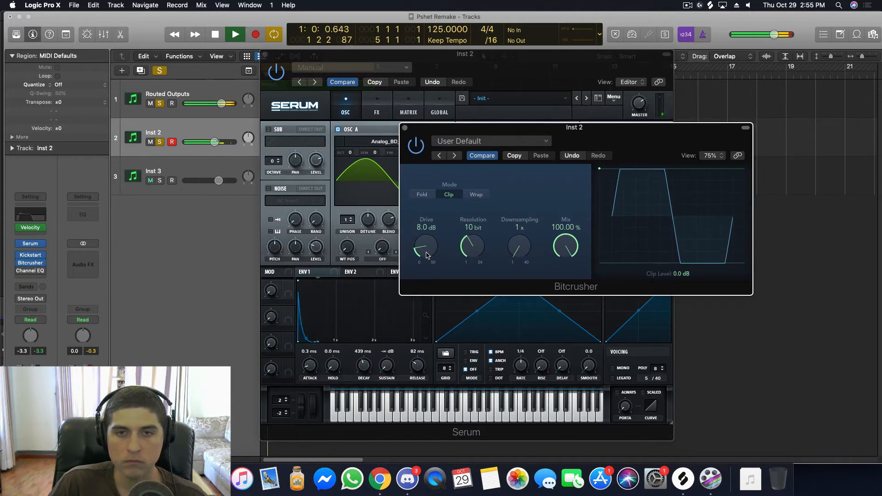
click(405, 128)
Step: Lower Osc B's octave to -1 in the Inst 2 Serum while the loop plays
drag(304, 62, 335, 66)
drag(507, 156, 507, 165)
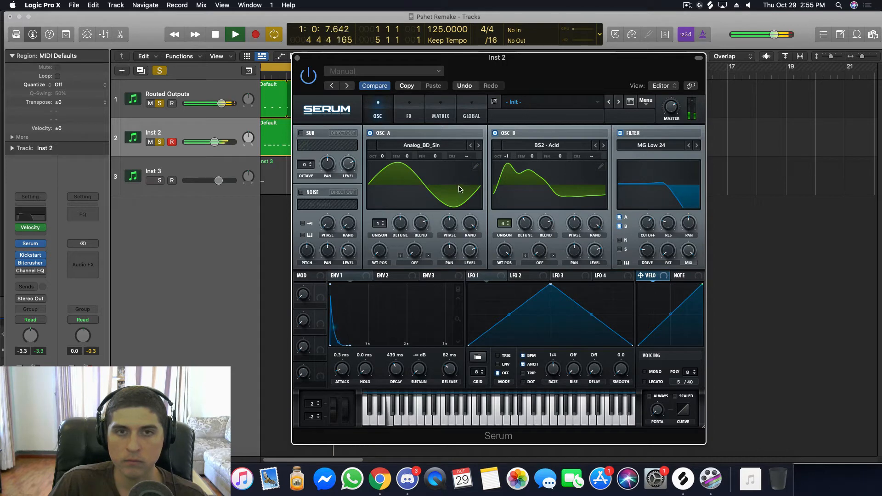
mouse_move(656, 223)
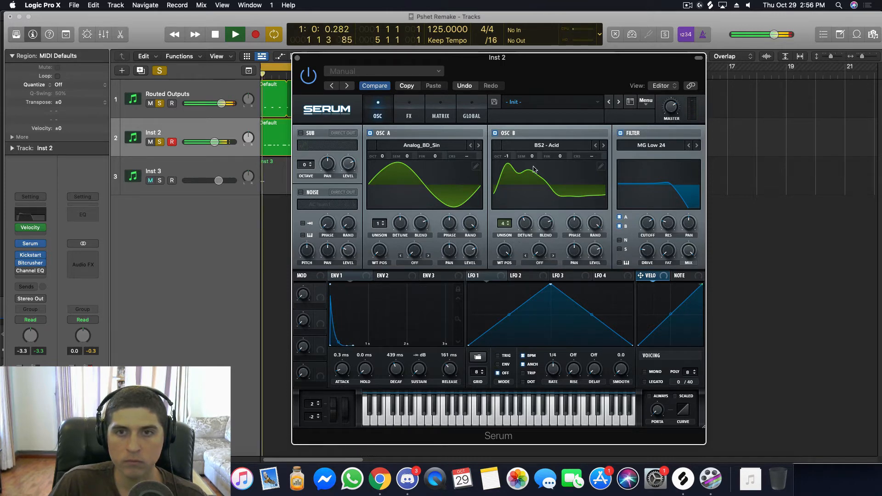
Step: Set Osc A's octave to -1 and Osc B's octave to 0, and lower Serum's filter cutoff to about 271 Hz
drag(381, 156, 381, 161)
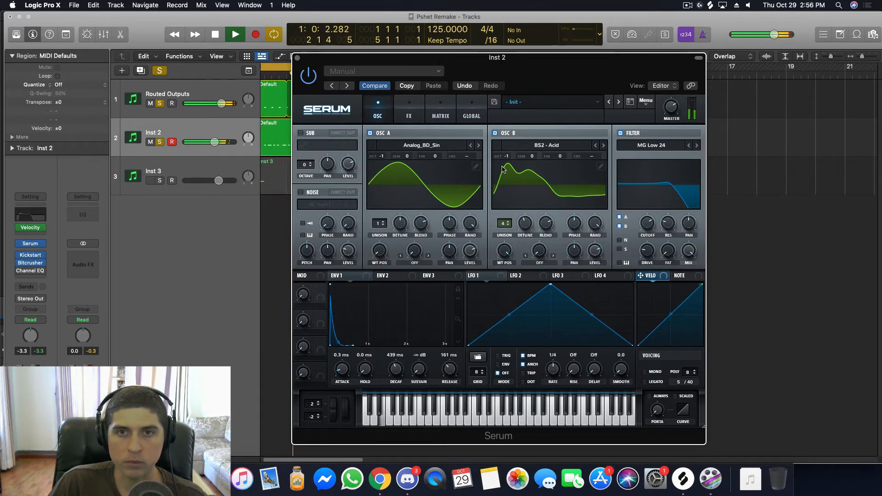
drag(507, 158, 508, 154)
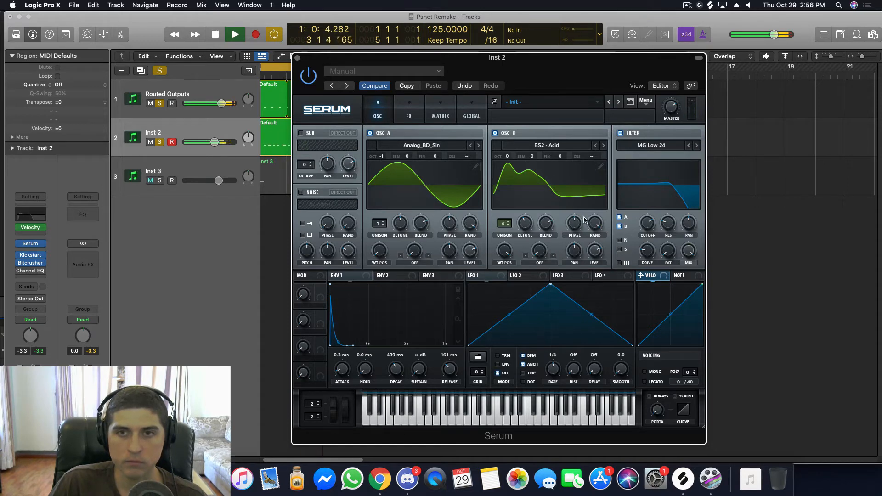
drag(651, 228, 647, 230)
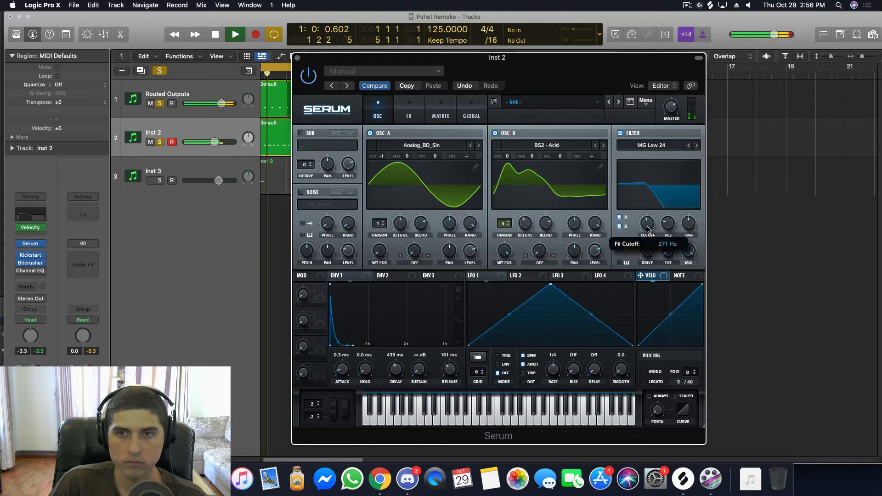
Step: Add a multiband Compressor ahead of the Distortion in Serum's effects, with gain about 3.1 dB and the threshold at its default
click(408, 113)
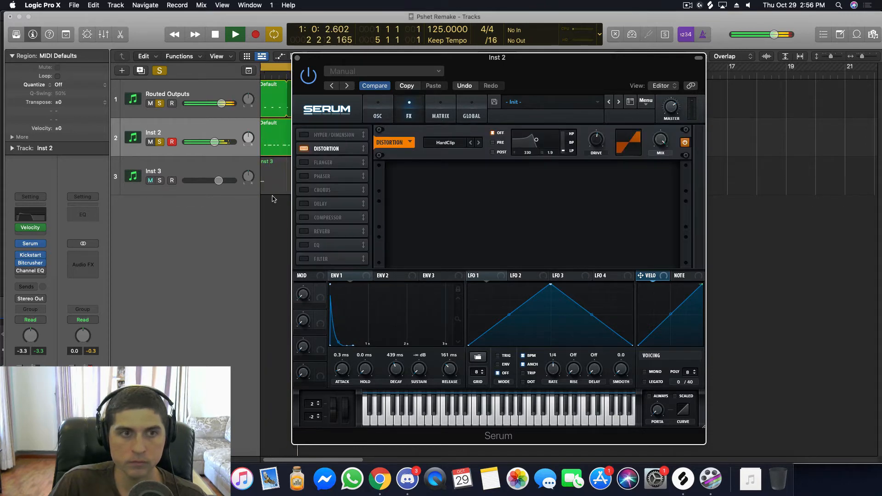
click(305, 219)
drag(363, 219, 363, 149)
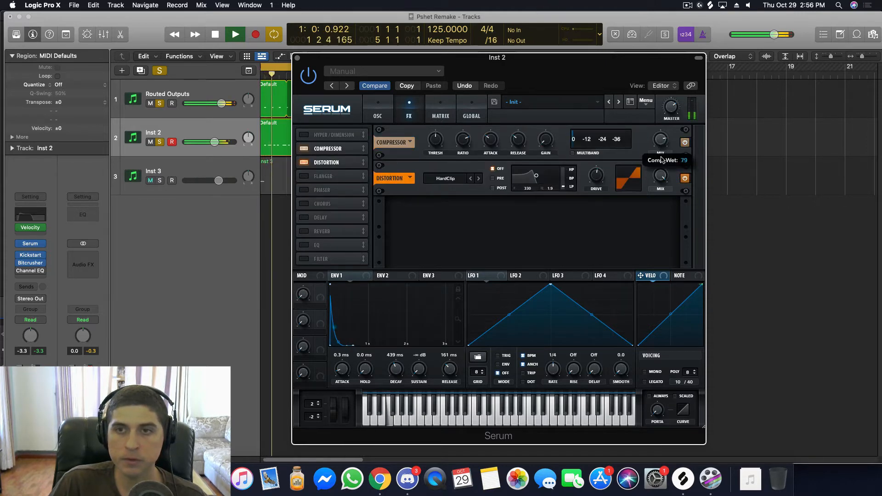
click(580, 154)
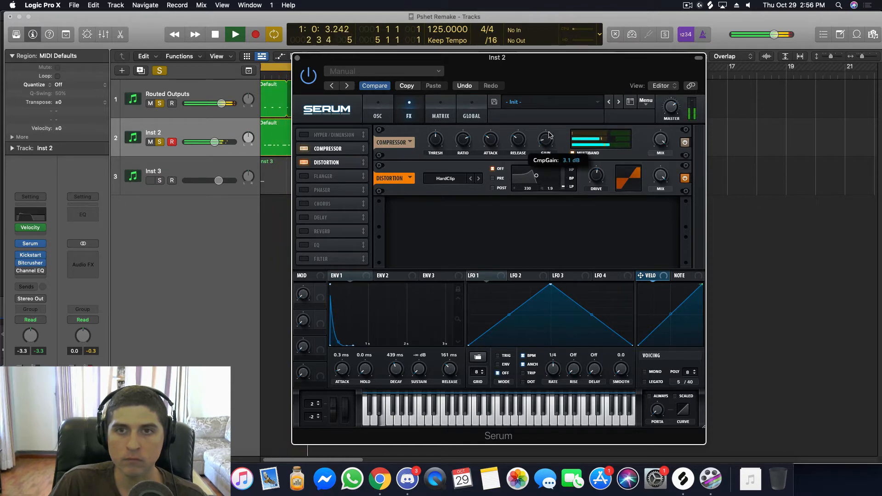
mouse_move(429, 137)
scroll(434, 138, up, 4)
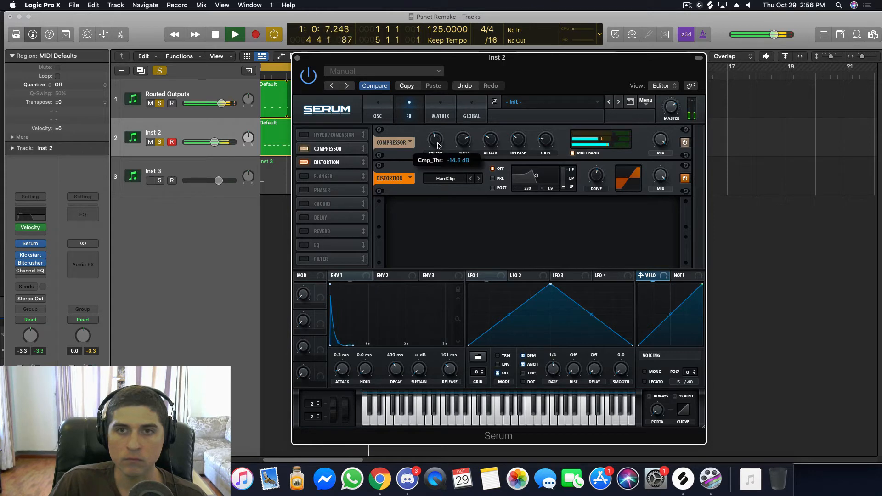
double_click(438, 142)
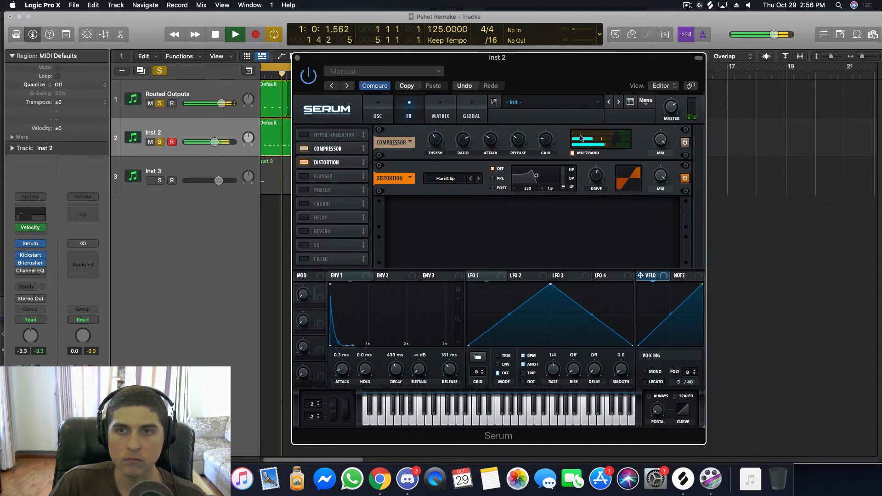
mouse_move(658, 183)
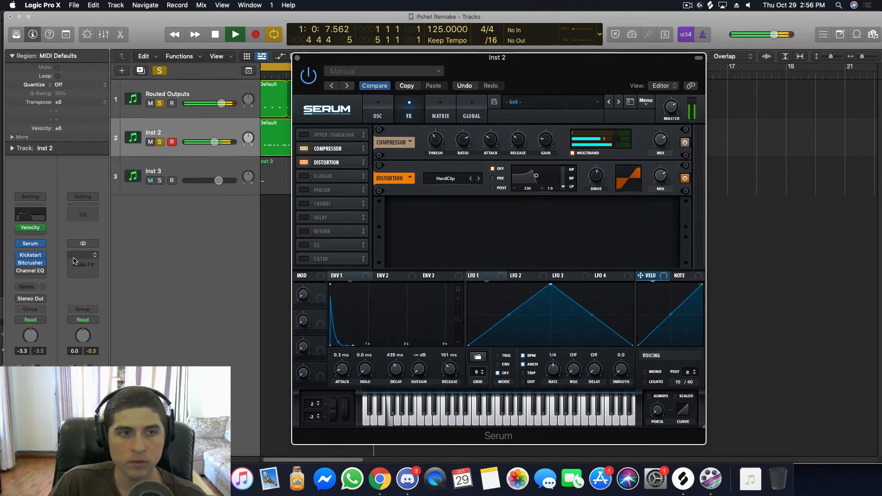
Step: Enable the Channel EQ on Inst 2 with its low cut at 41.0 Hz, and lower the track volume to -10.8 dB
key(space)
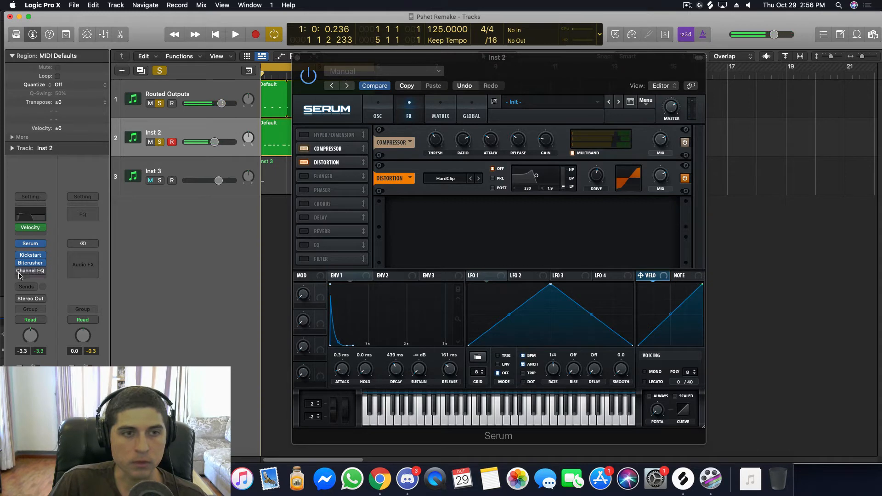
click(31, 270)
key(space)
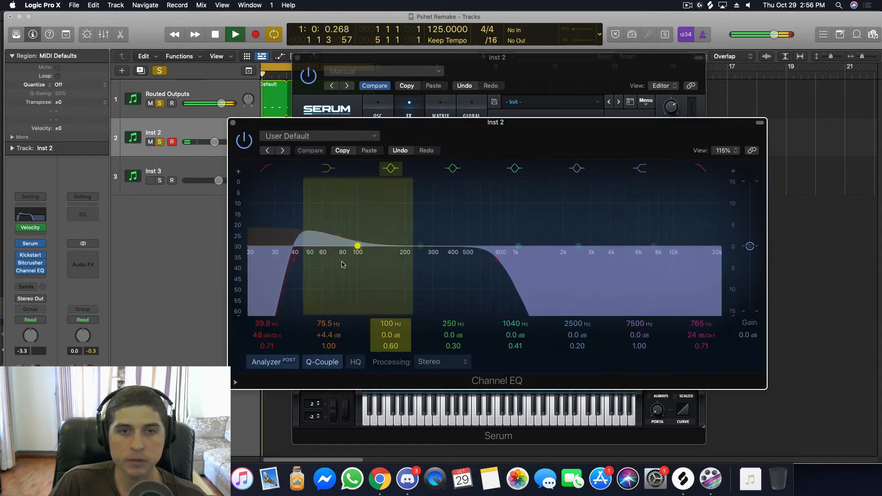
drag(294, 259, 332, 259)
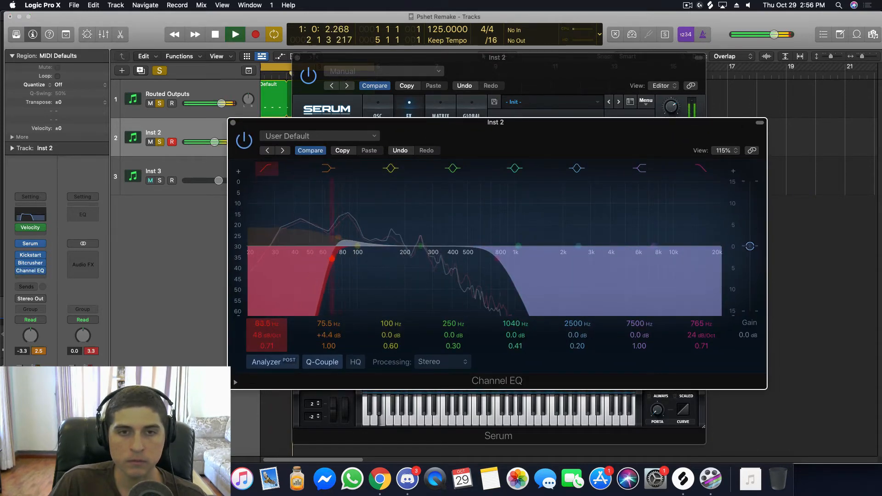
mouse_move(263, 323)
mouse_down()
mouse_move(264, 334)
mouse_move(265, 324)
mouse_up()
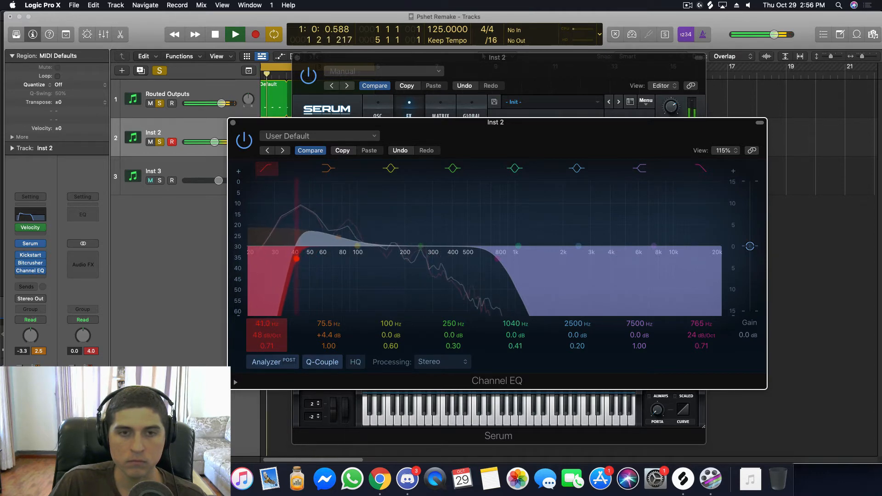
drag(214, 142, 206, 142)
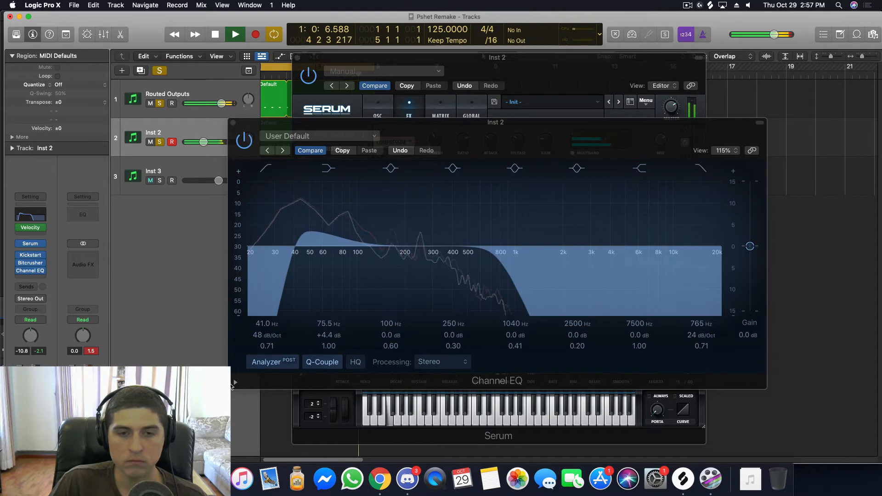
Step: Switch to Spotify, play the reference Pshet track from 1:07 to about 1:15, and resume the loop in Logic Pro X
key(space)
click(214, 479)
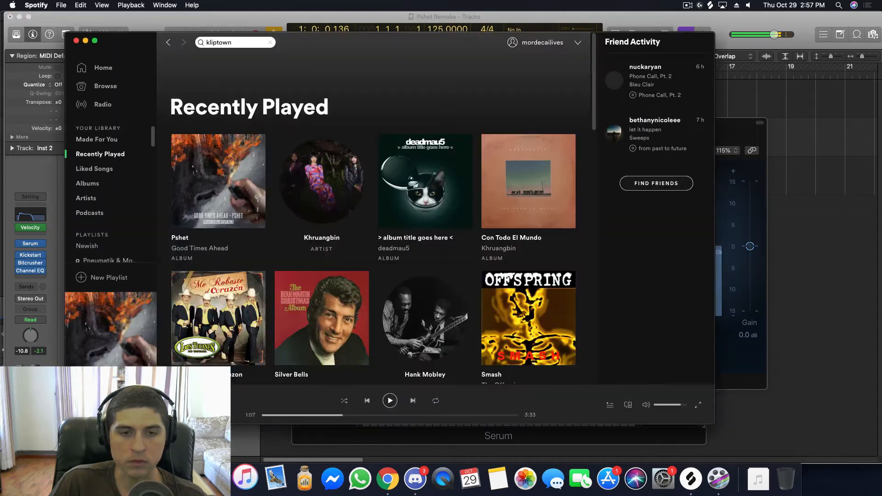
click(390, 401)
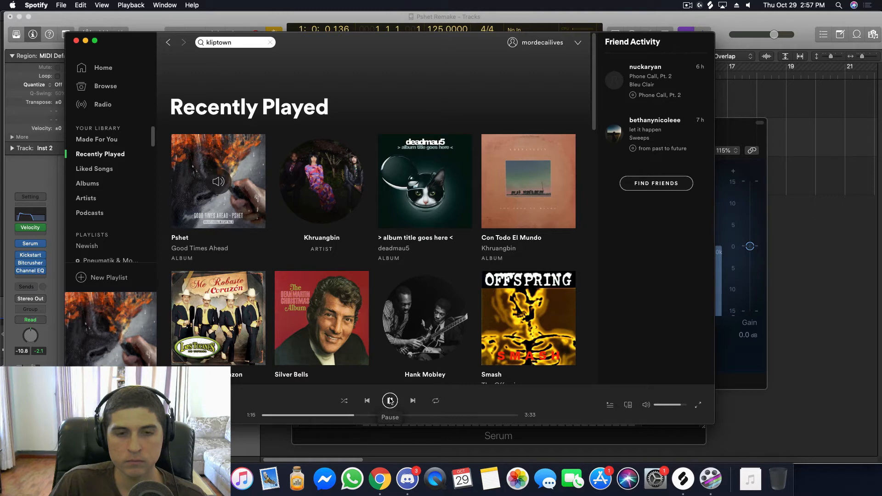
key(space)
click(237, 433)
key(space)
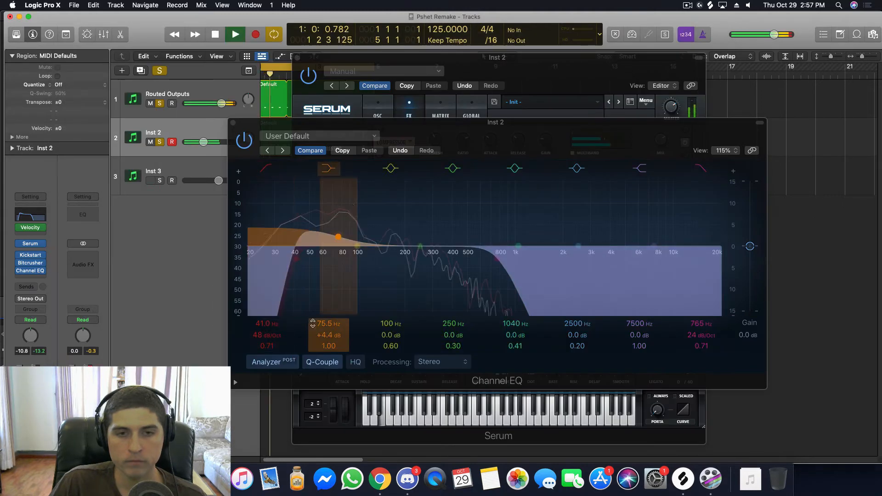
Step: Close the Channel EQ, set Osc B's unison to 2 in the Inst 2 Serum, and adjust its detune
click(233, 123)
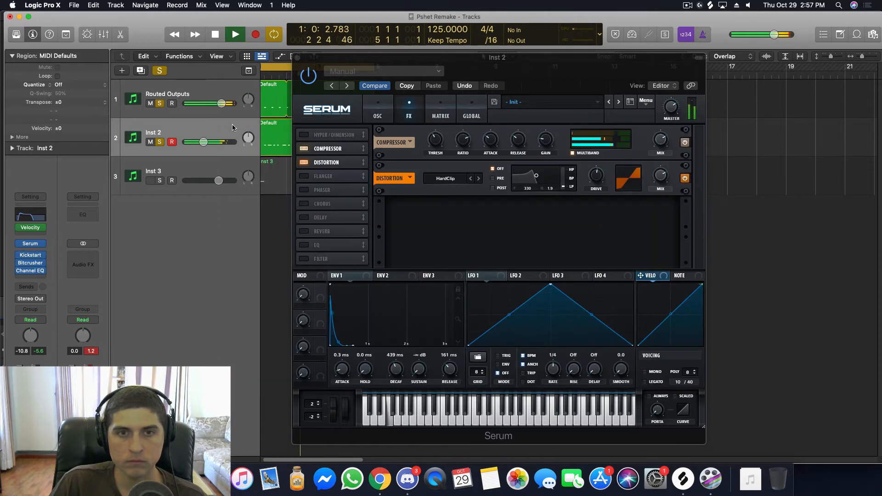
click(377, 112)
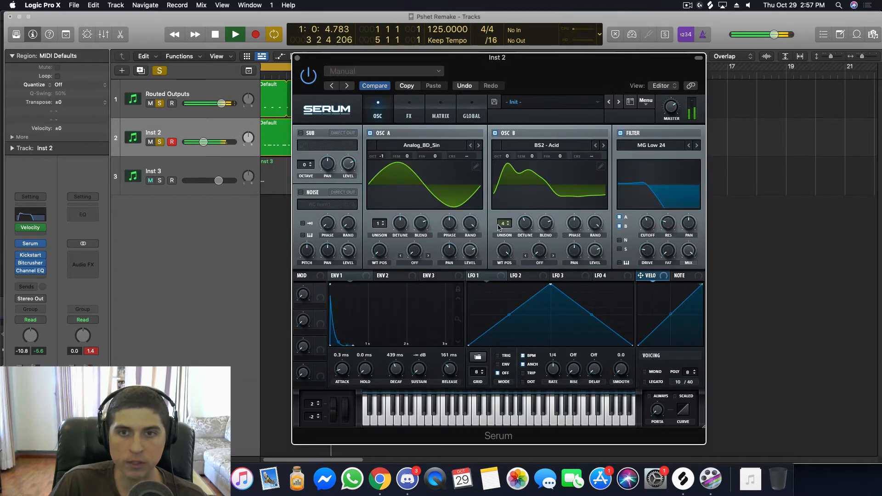
mouse_move(522, 225)
mouse_down()
mouse_move(506, 239)
mouse_move(529, 232)
mouse_up()
Step: Set the Inst 2 Channel EQ's low cut to 52.5 Hz and its high cut to 700 Hz
click(31, 270)
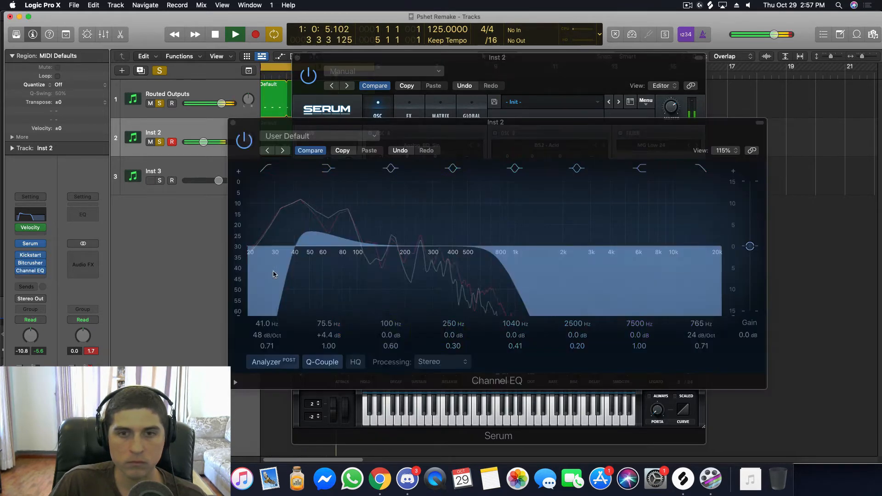
drag(300, 258, 316, 258)
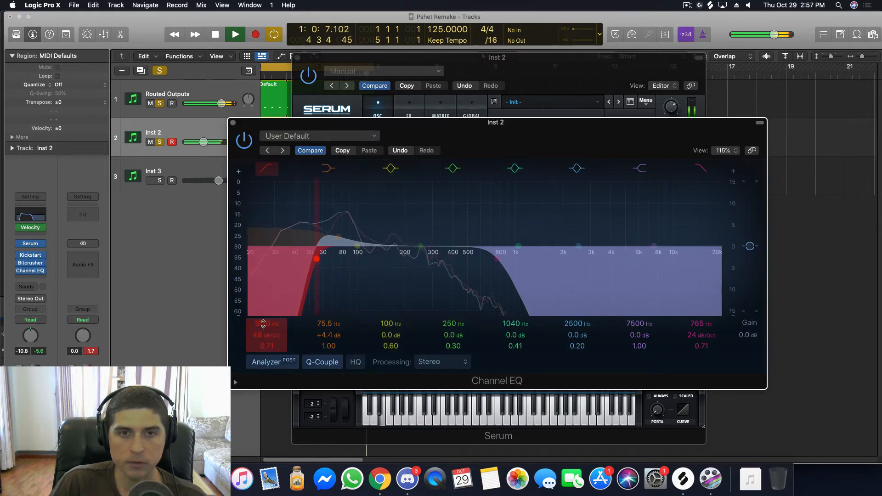
mouse_move(265, 335)
mouse_down()
mouse_move(265, 343)
mouse_move(264, 328)
mouse_up()
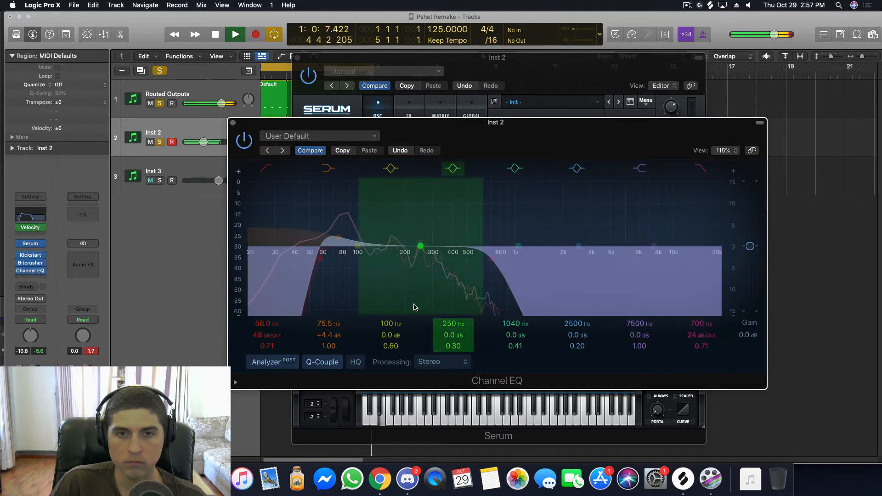
drag(320, 259, 313, 259)
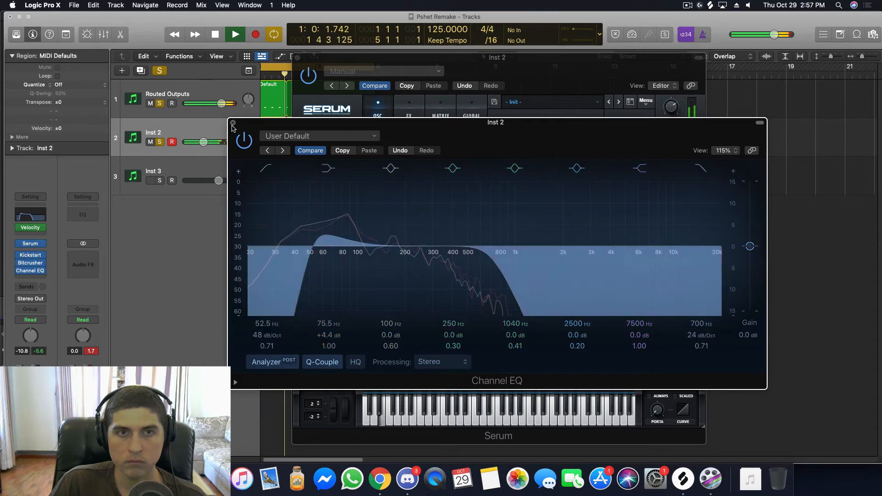
Step: Solo the Inst 3 track and lower its volume to -6.4 dB
click(161, 181)
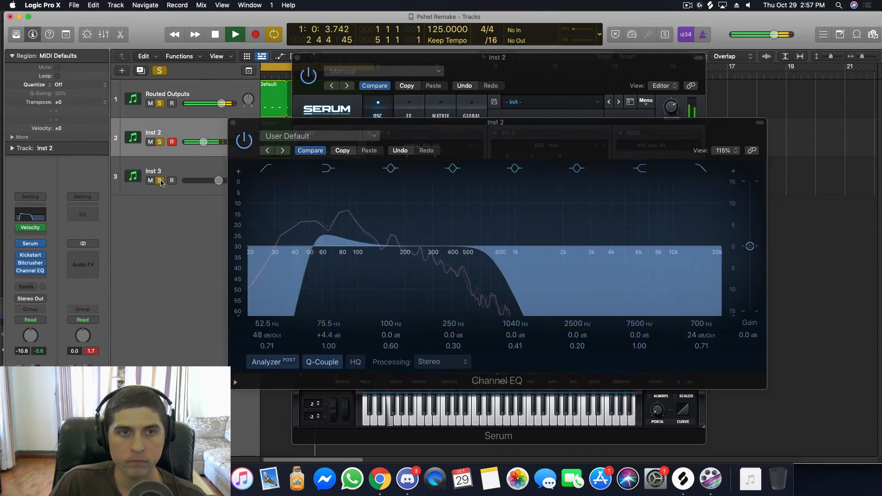
drag(218, 180, 218, 181)
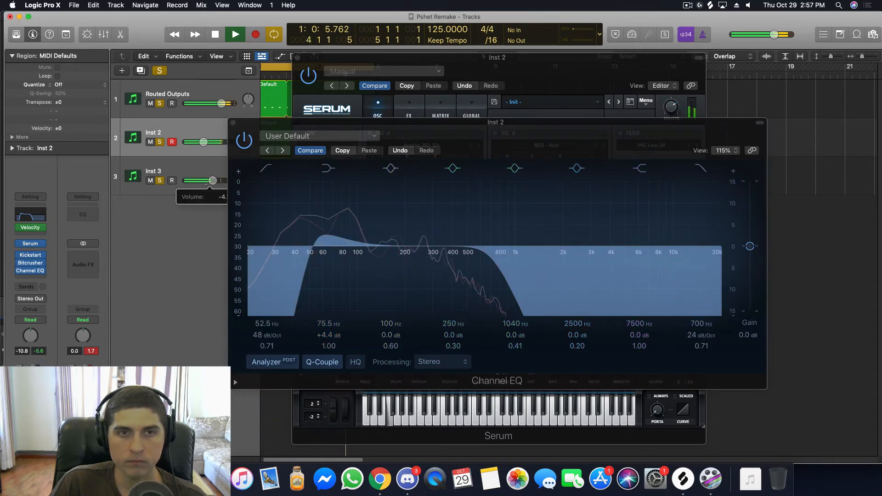
click(183, 164)
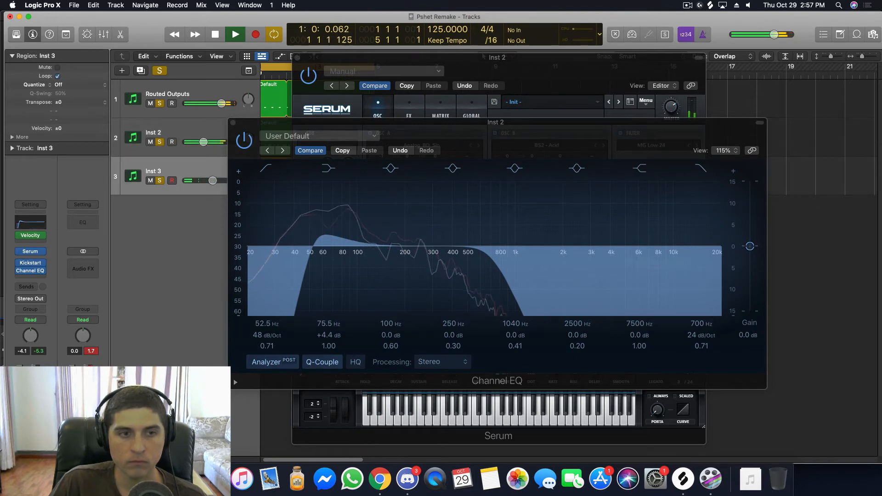
drag(213, 181, 209, 180)
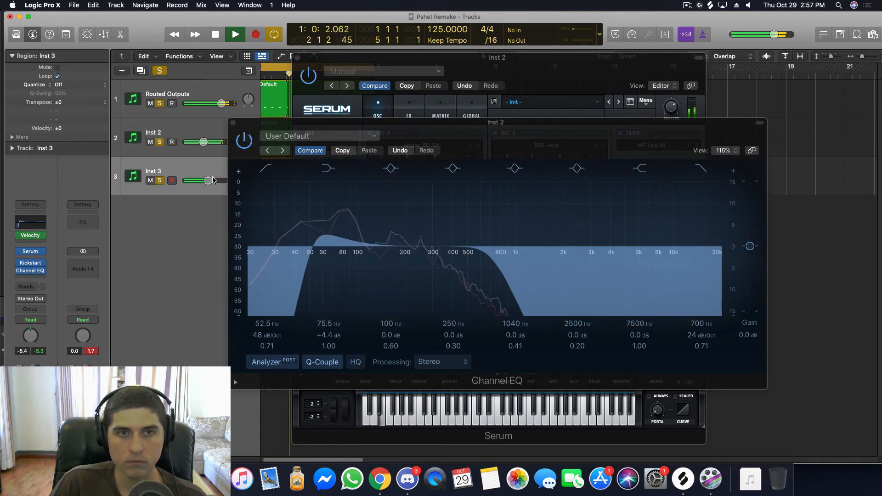
Step: Close the Channel EQ and fine-tune the filter cutoff in the Inst 2 Serum during playback, stopping the loop when done
click(232, 123)
drag(348, 64, 233, 67)
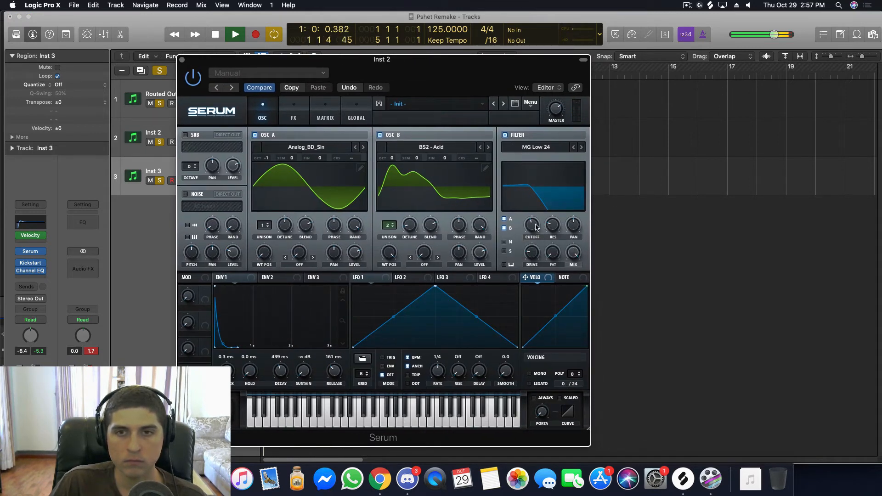
drag(536, 225, 536, 221)
drag(535, 223, 536, 219)
drag(556, 225, 531, 224)
key(space)
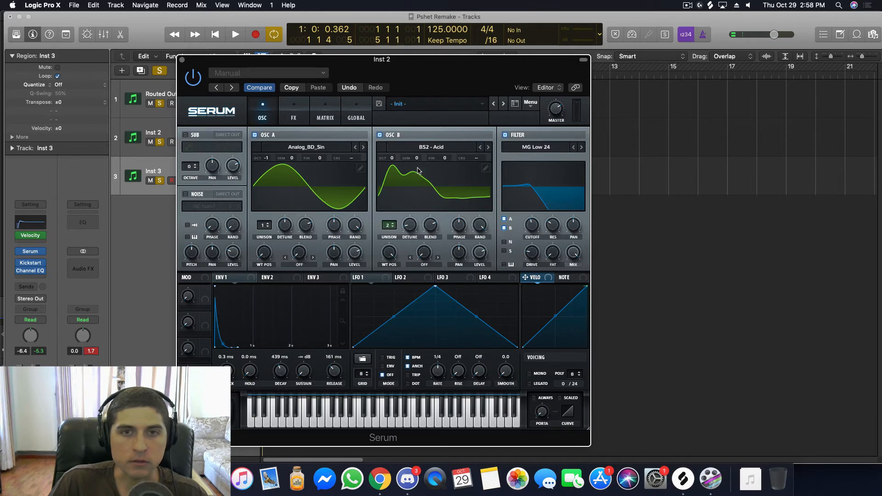
Step: Try Osc B's octave at +1 during playback and return it to 0
mouse_move(393, 158)
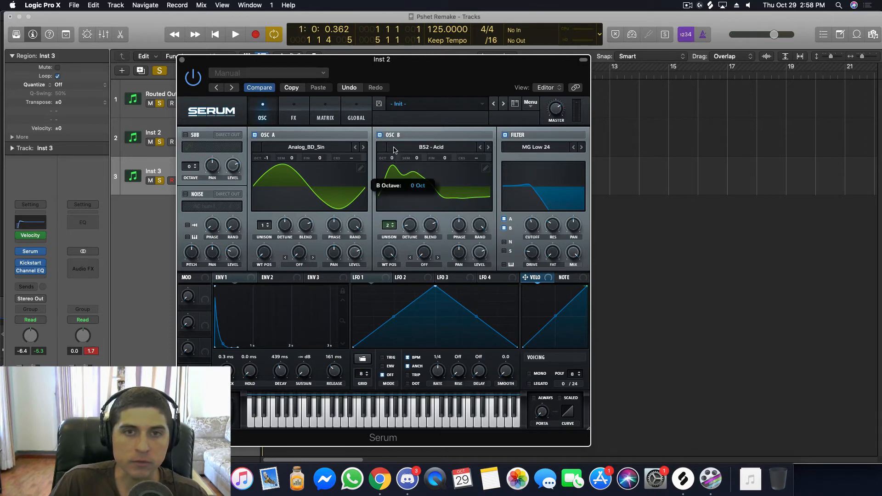
drag(393, 150, 396, 147)
drag(453, 76, 519, 75)
key(space)
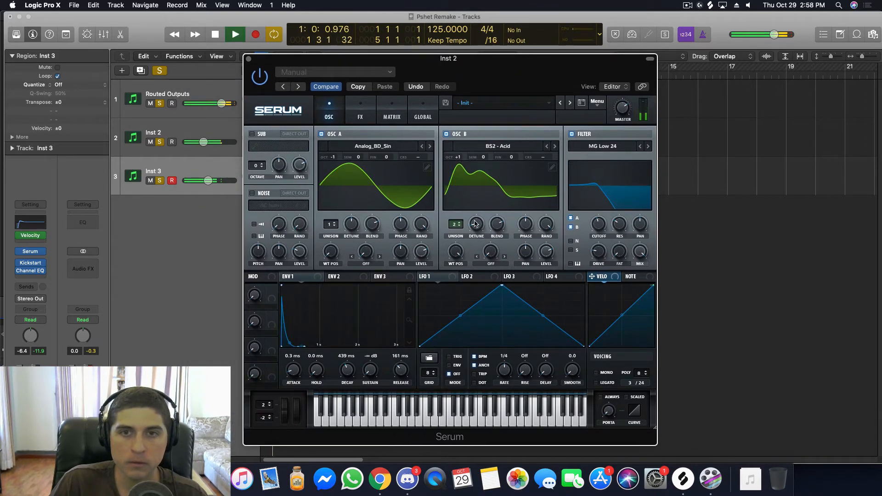
drag(458, 157, 459, 162)
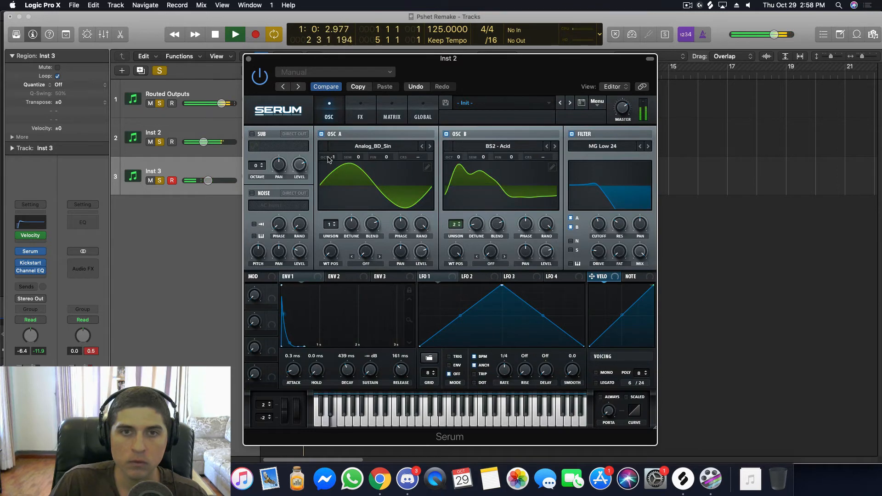
Step: Set Osc A's octave to 0 and Osc B's octave to -1 with playback stopped, and play the loop
key(space)
drag(334, 158, 342, 156)
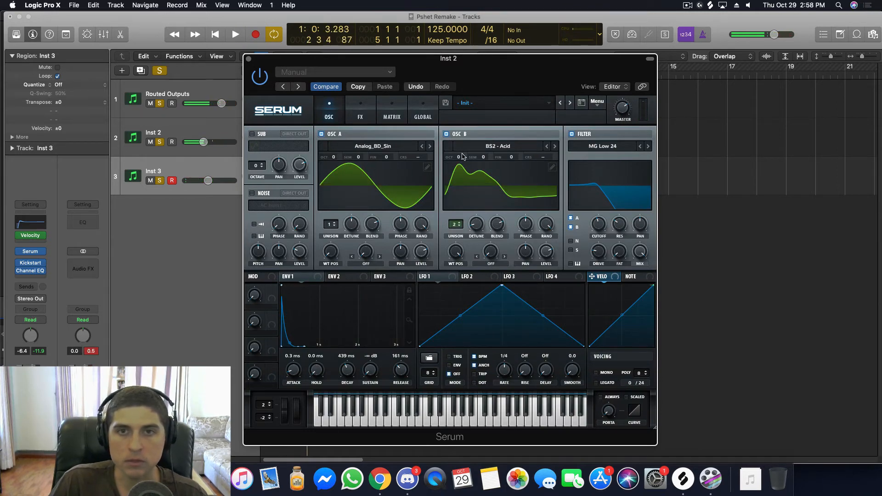
drag(457, 159, 462, 180)
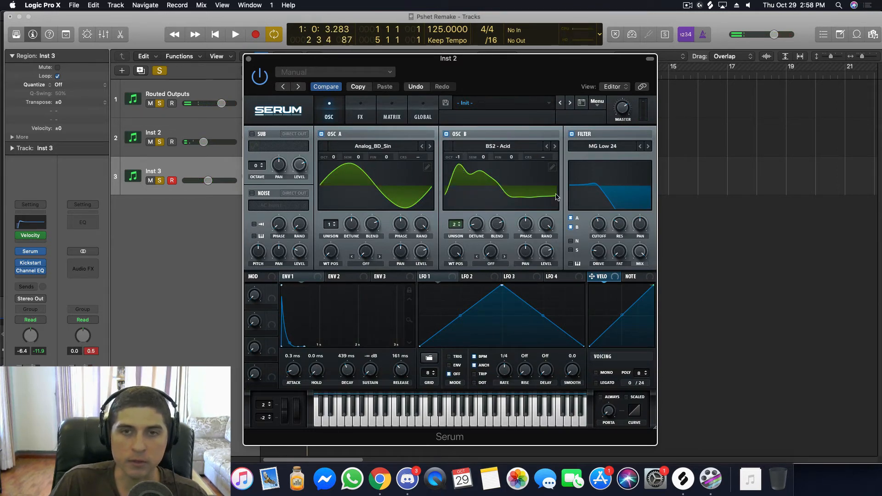
key(space)
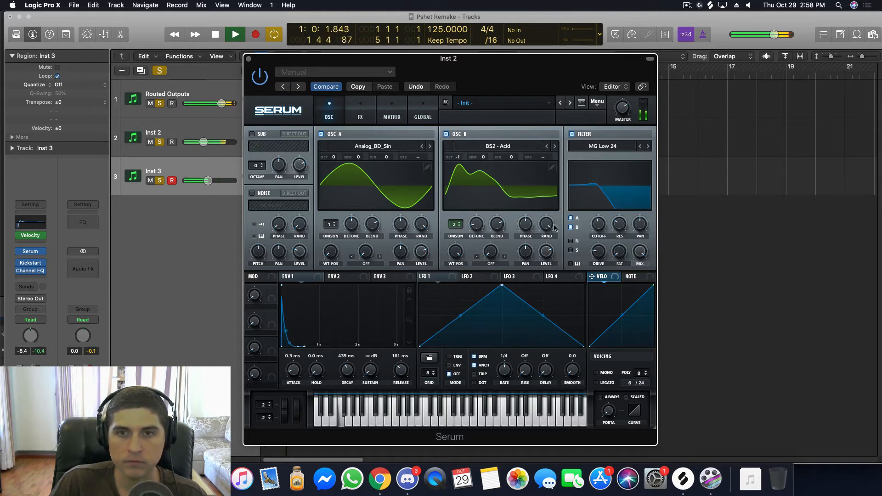
Step: Raise the filter cutoff and set the octaves to -1 for Osc A and 0 for Osc B, auditioning the loop
mouse_move(600, 229)
mouse_down()
mouse_move(600, 221)
mouse_move(600, 230)
mouse_up()
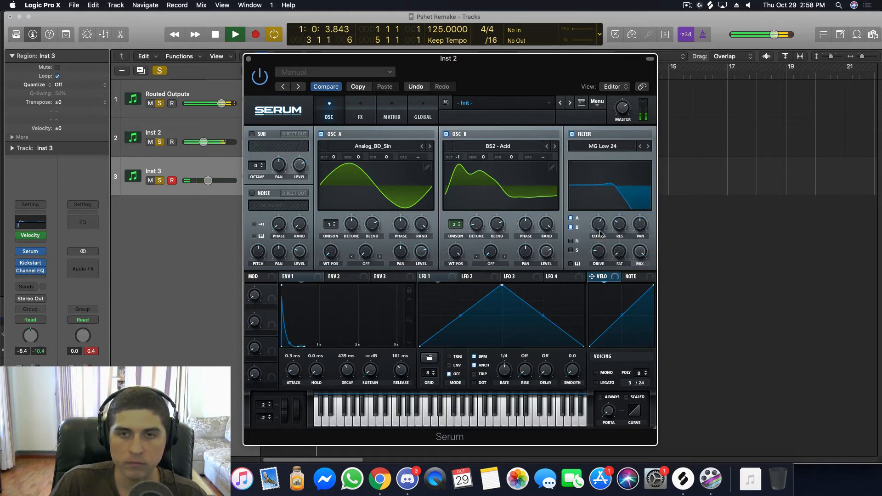
key(space)
drag(333, 159, 334, 166)
click(460, 159)
key(space)
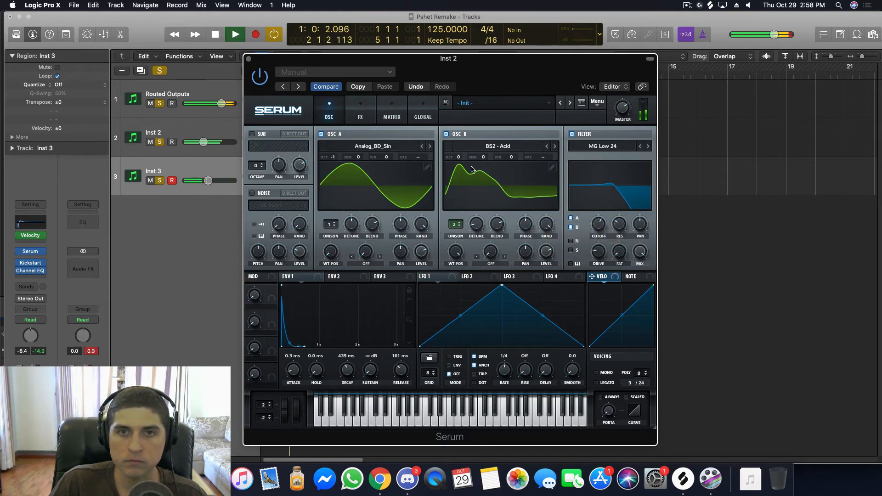
key(space)
Step: Enable the sub oscillator routed through the filter and return Osc A's octave to 0, checking the result with playback
click(251, 134)
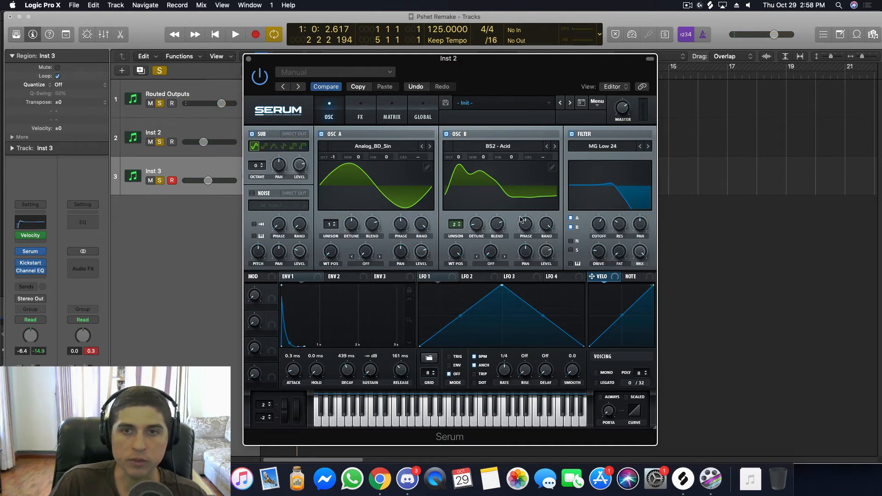
click(571, 250)
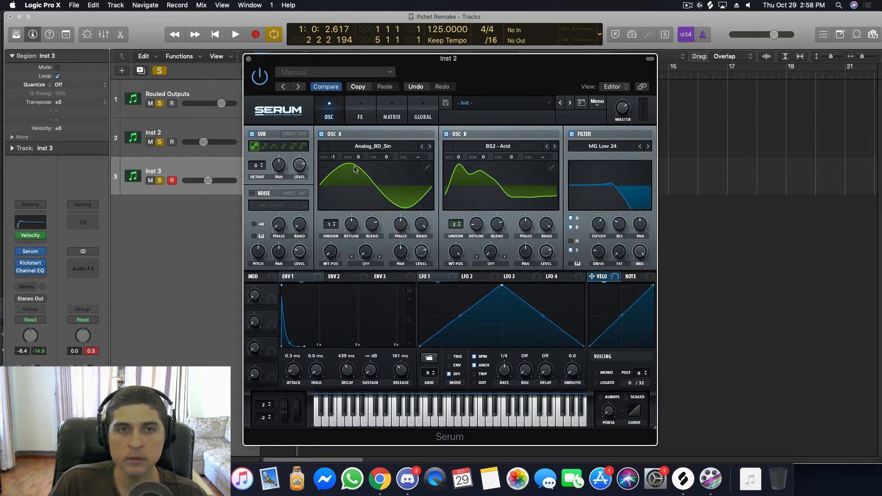
drag(335, 159, 337, 156)
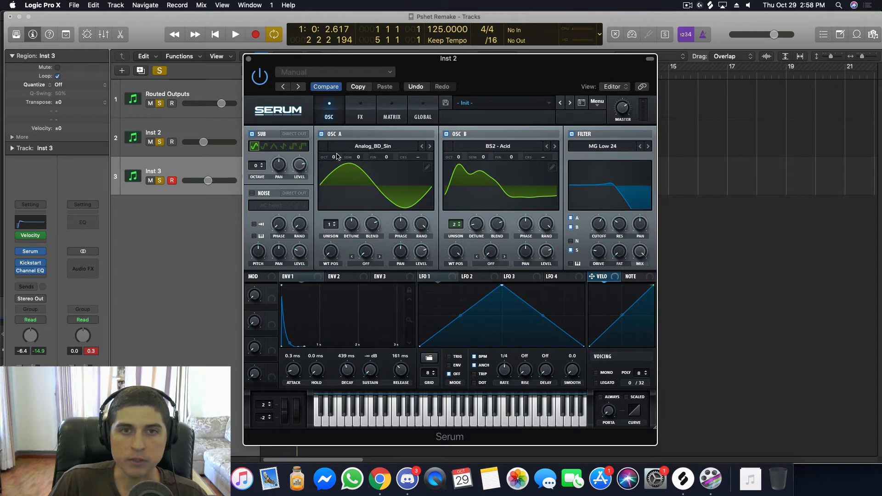
key(space)
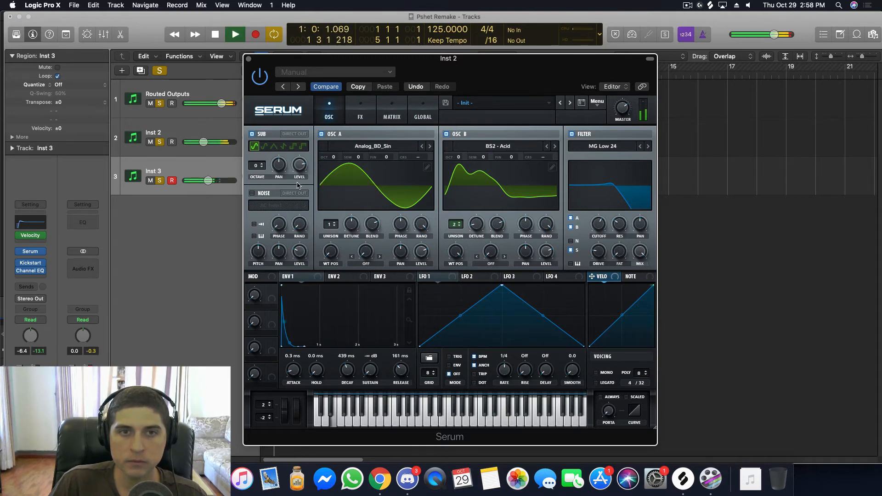
key(space)
Step: Turn off Osc A and Osc B and set the sub oscillator's octave to -1 while the loop plays
click(321, 134)
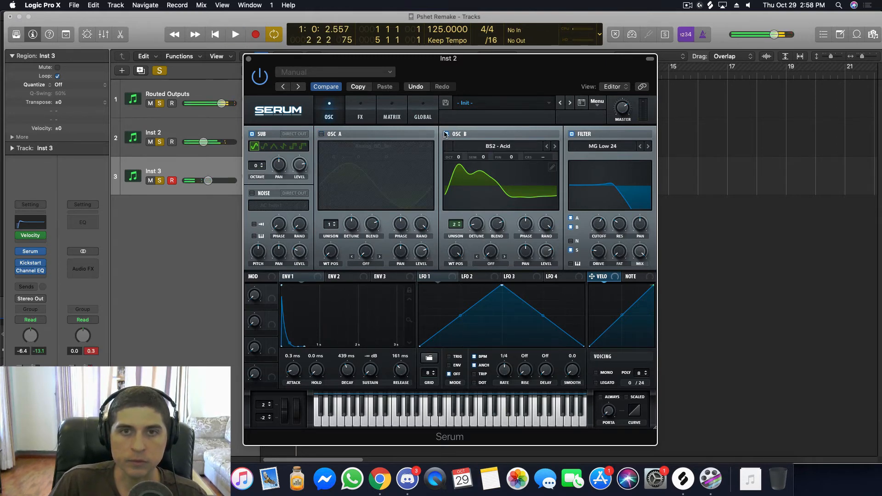
click(446, 134)
key(space)
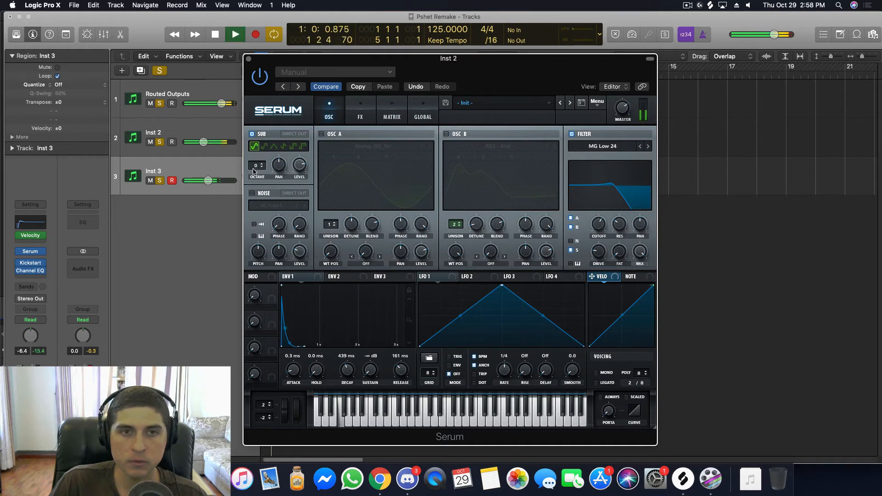
click(262, 167)
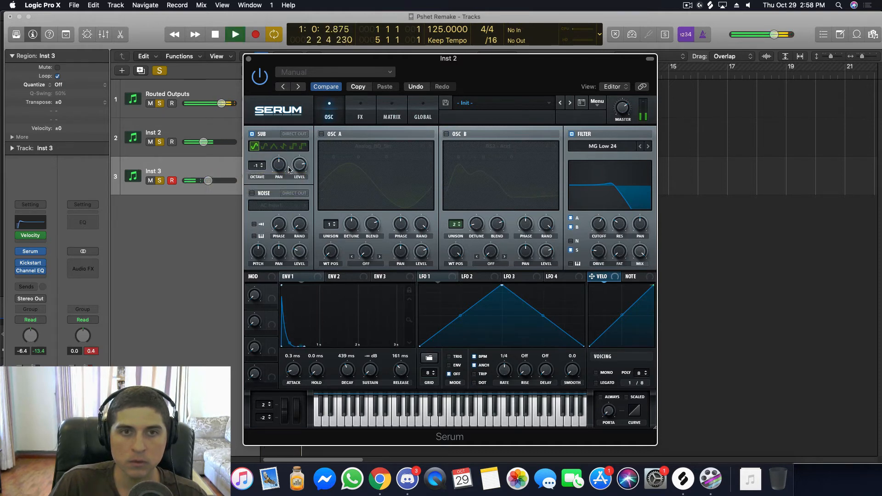
Step: Audition several sub oscillator shapes during playback, including Square, and settle on the pulse shape
click(265, 147)
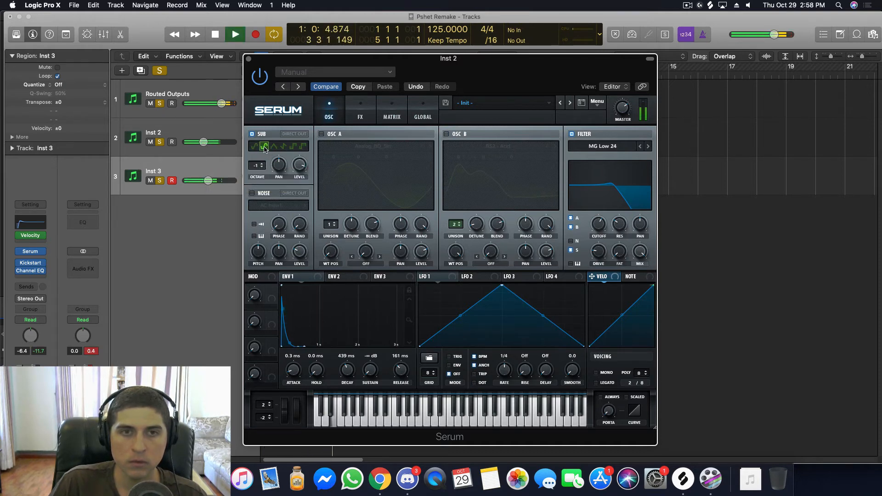
click(293, 147)
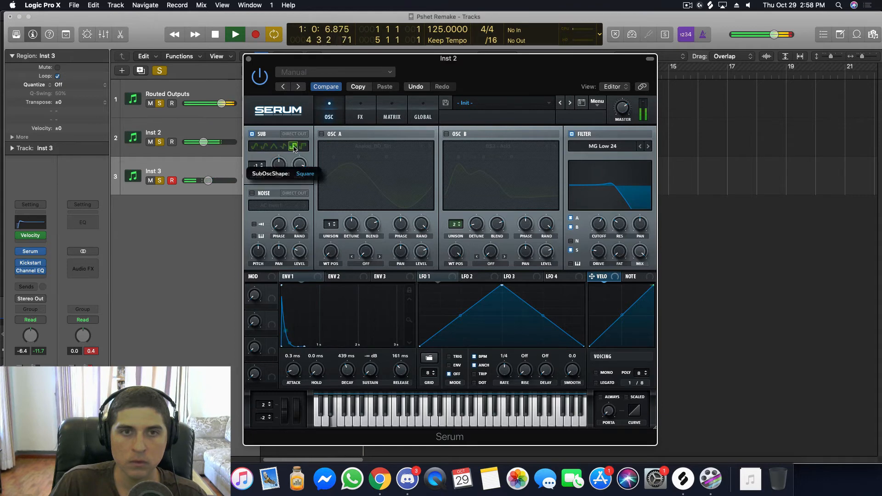
click(303, 147)
click(261, 148)
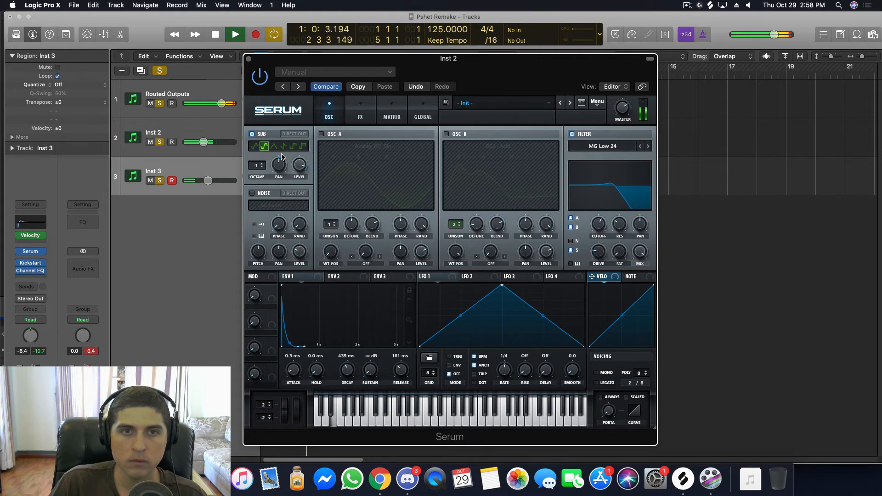
click(303, 147)
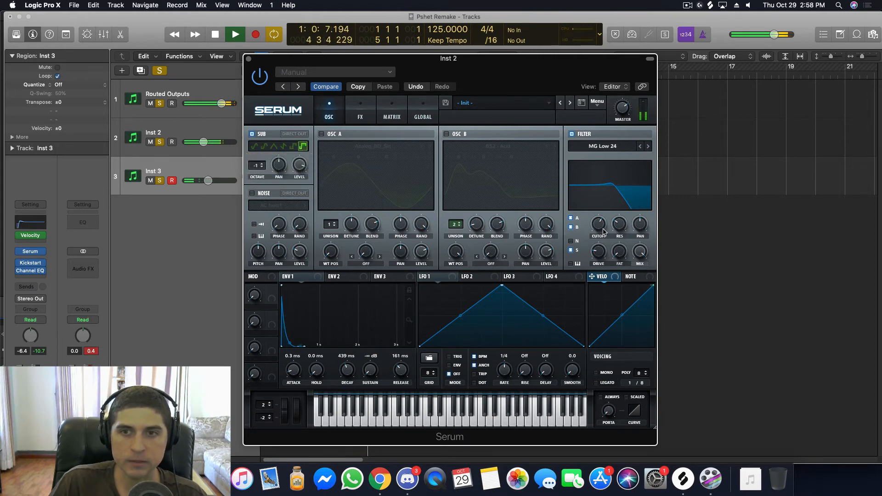
Step: Lower and fine-tune the filter cutoff, turning Osc A and Osc B back on during playback
drag(603, 232, 603, 247)
click(321, 134)
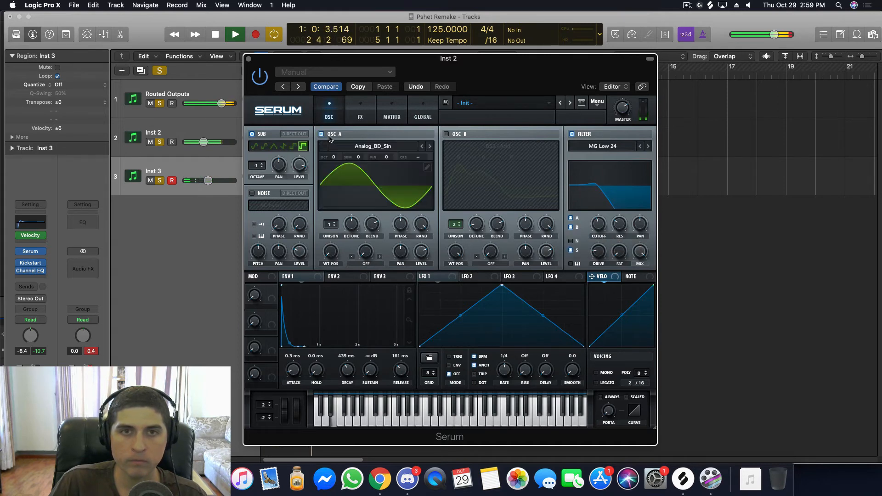
click(446, 134)
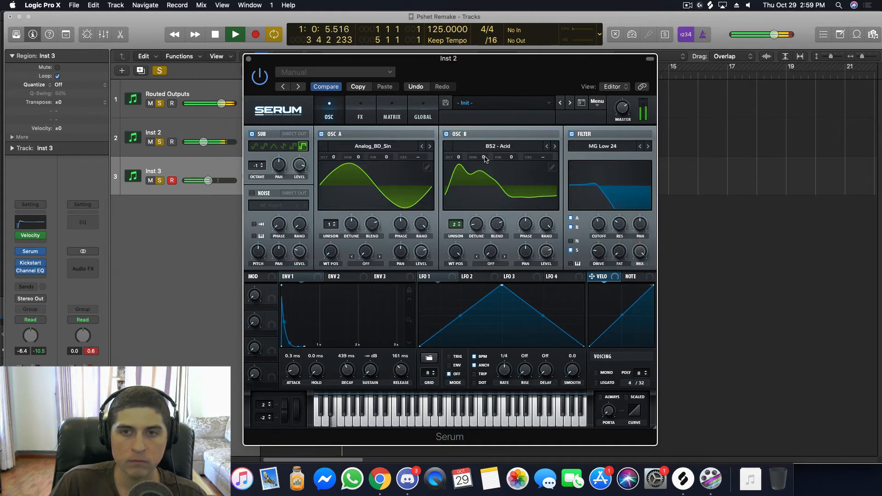
drag(596, 224, 606, 229)
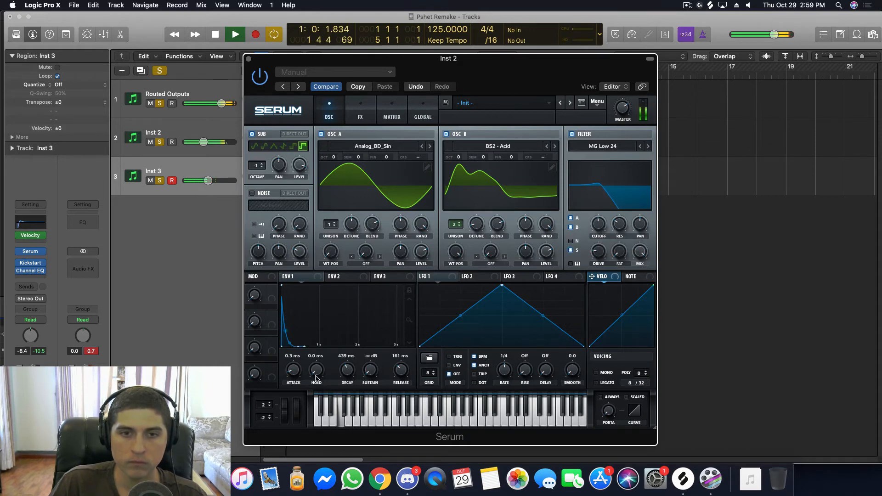
Step: Stop the loop, shorten ENV 1's decay to 240 ms, and resume playback
key(space)
drag(347, 369, 349, 371)
drag(351, 372, 353, 373)
key(space)
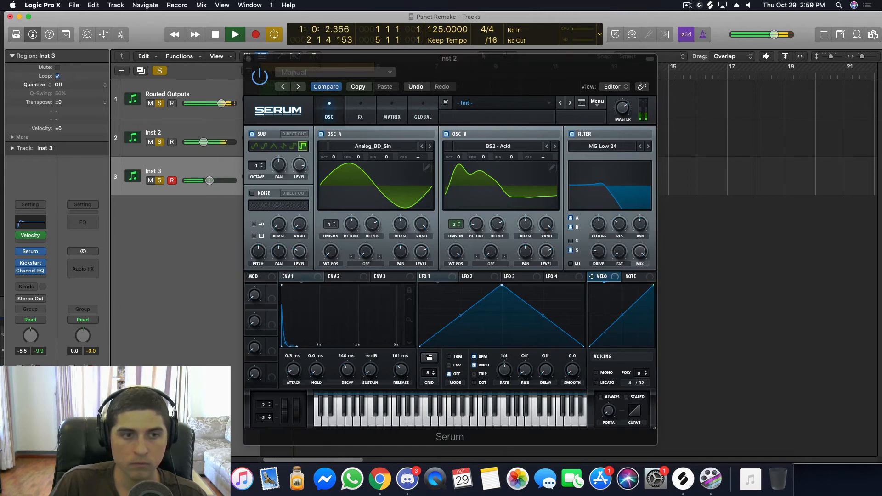
Step: Select the Inst 2 track and fine-tune Osc B's detune and the filter cutoff while the loop plays
click(186, 134)
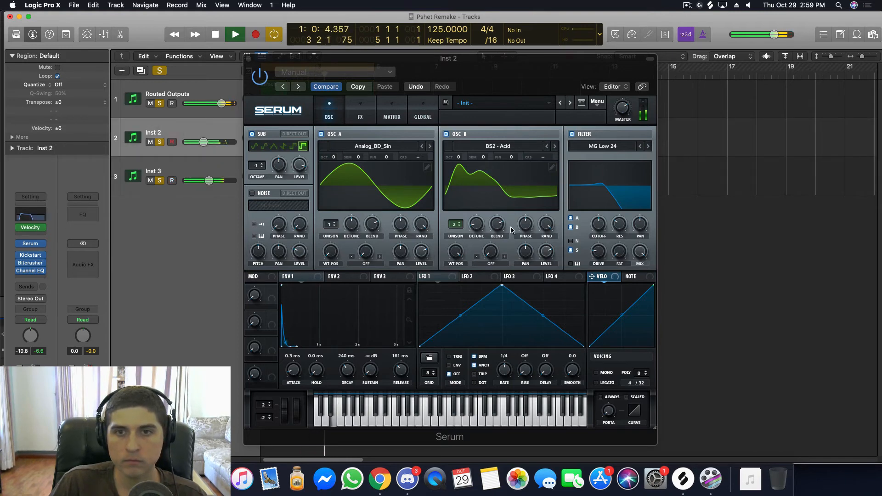
drag(476, 229, 474, 227)
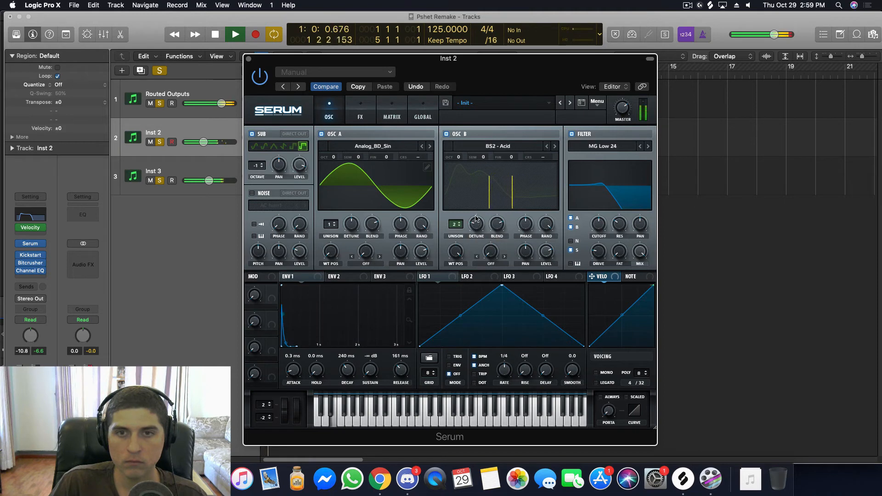
mouse_move(601, 222)
mouse_down()
mouse_move(621, 225)
mouse_move(597, 227)
mouse_up()
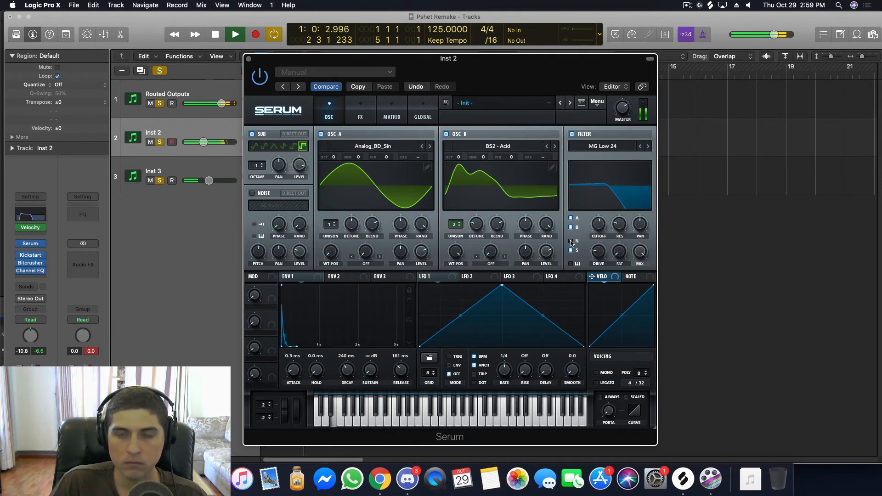
Step: Stop the loop, replay a section of the Pshet reference track in Spotify, and close the Spotify window
key(space)
click(214, 478)
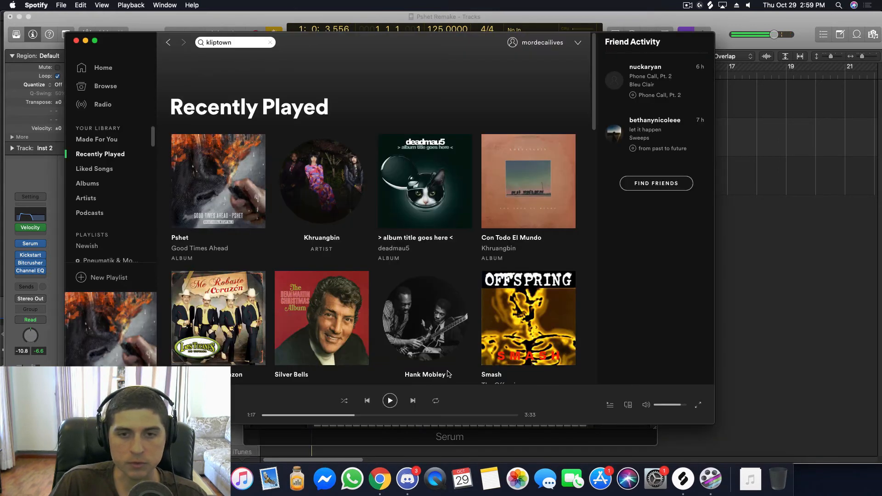
key(space)
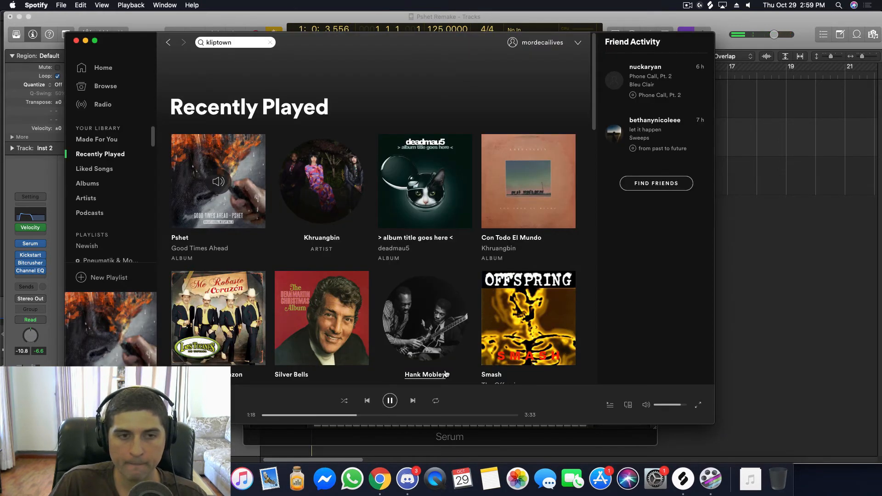
click(389, 401)
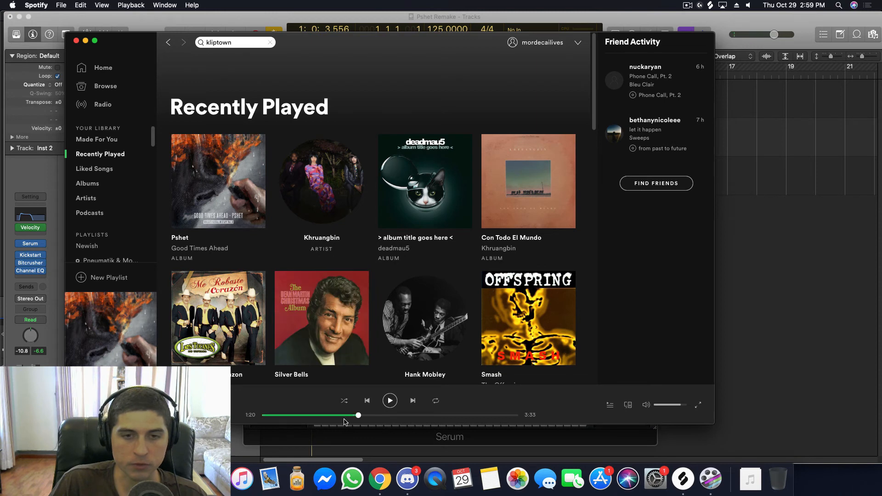
drag(348, 417, 351, 417)
key(space)
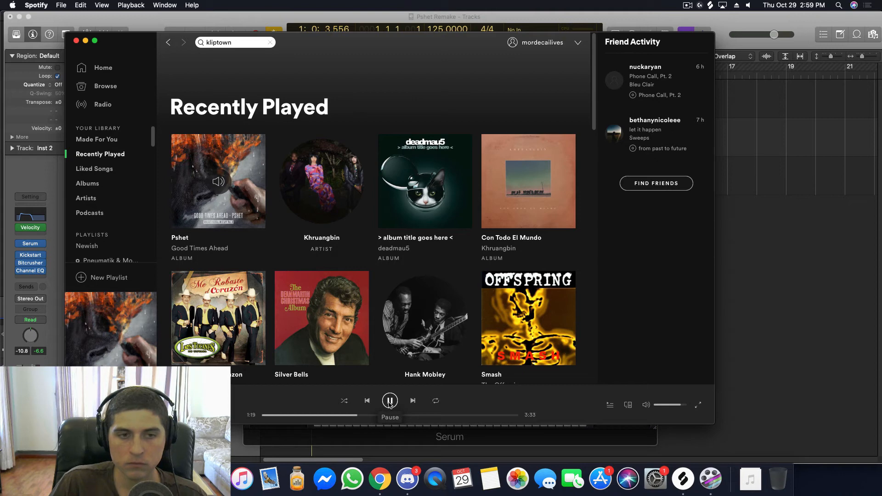
click(389, 401)
click(76, 40)
Step: Play the loop and set ENV 1's release to 133 ms and decay to 226 ms
drag(303, 65, 369, 56)
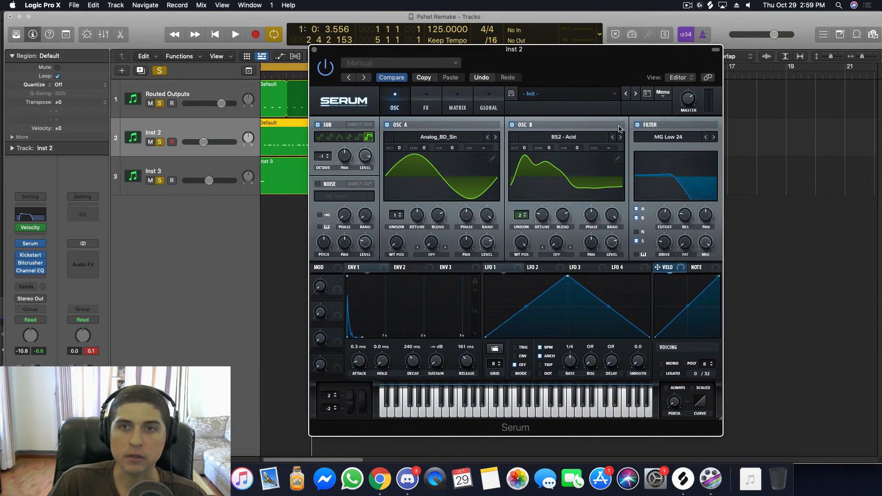
drag(588, 70, 525, 72)
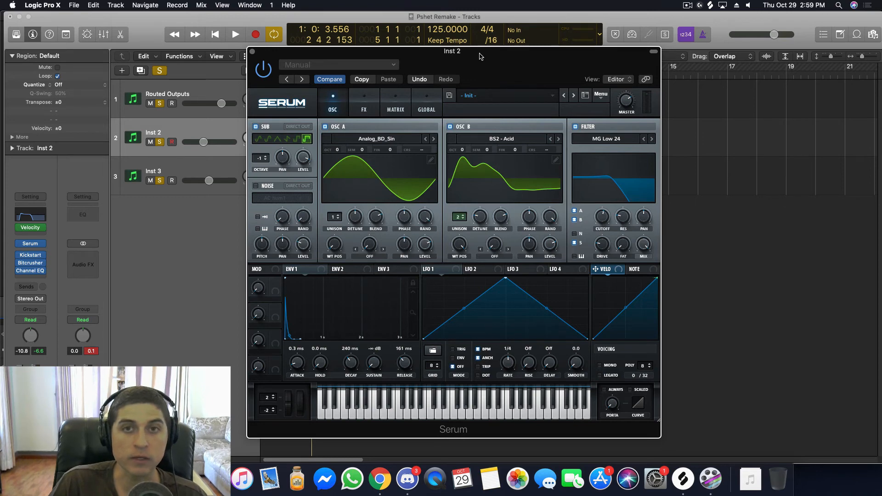
drag(480, 56, 501, 61)
key(space)
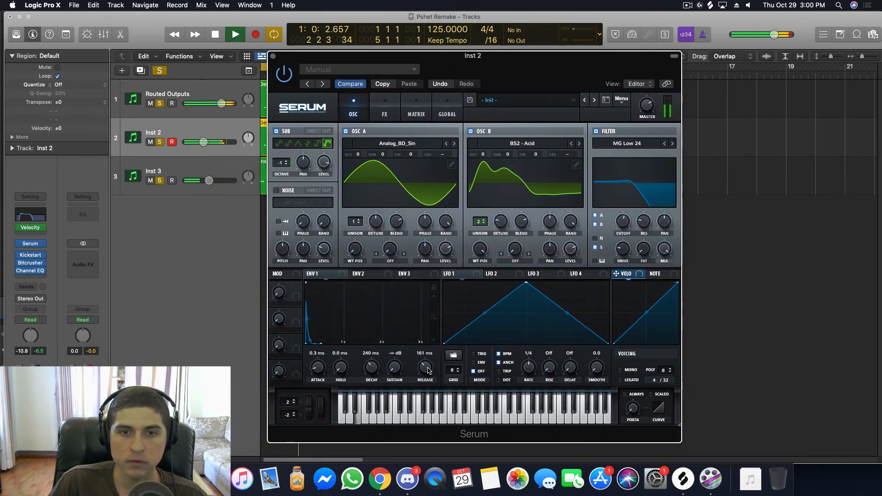
scroll(427, 370, down, 6)
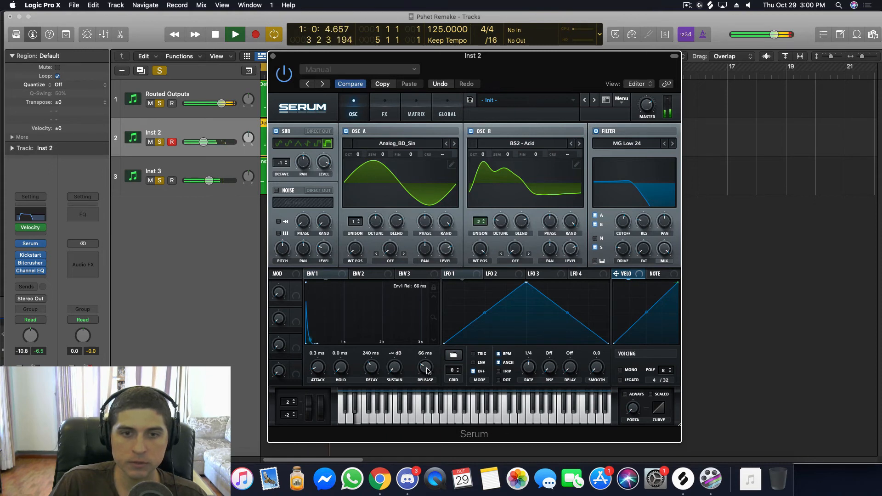
scroll(427, 370, up, 3)
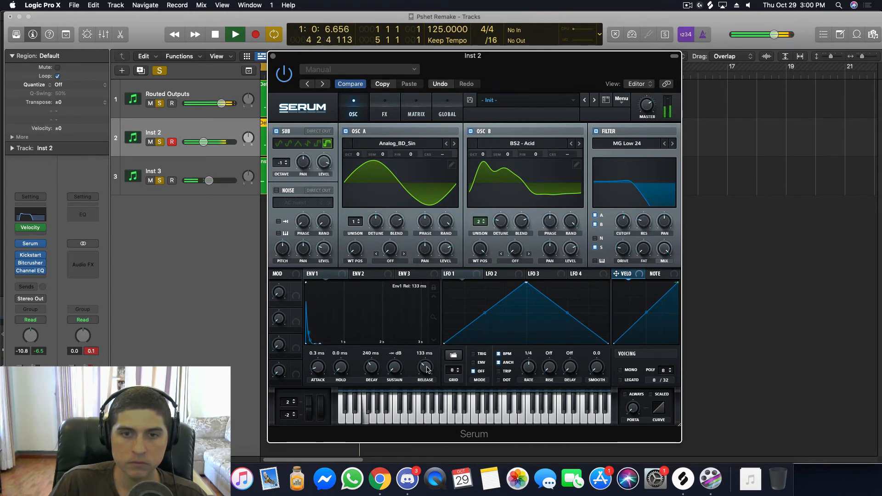
scroll(373, 373, down, 3)
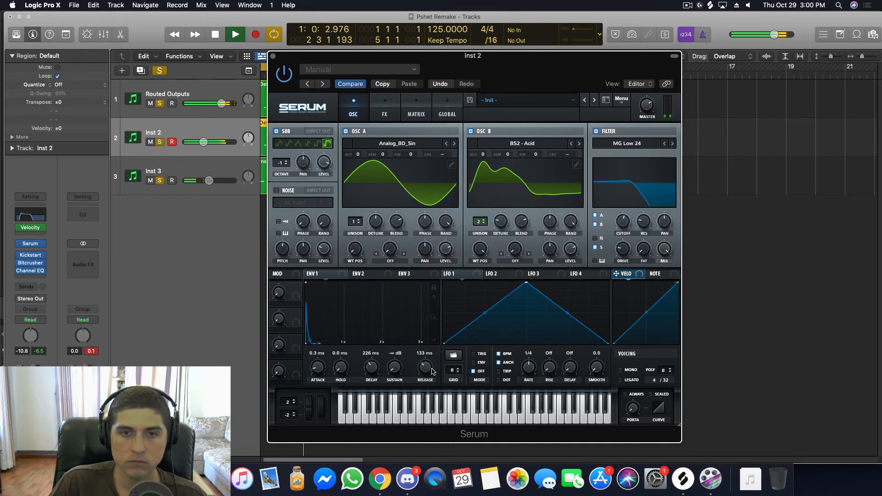
Step: Audition the BS2 - Filthy and BS2 - Subby Saw wavetables in Osc B at octave -1, varying the wavetable position
click(580, 144)
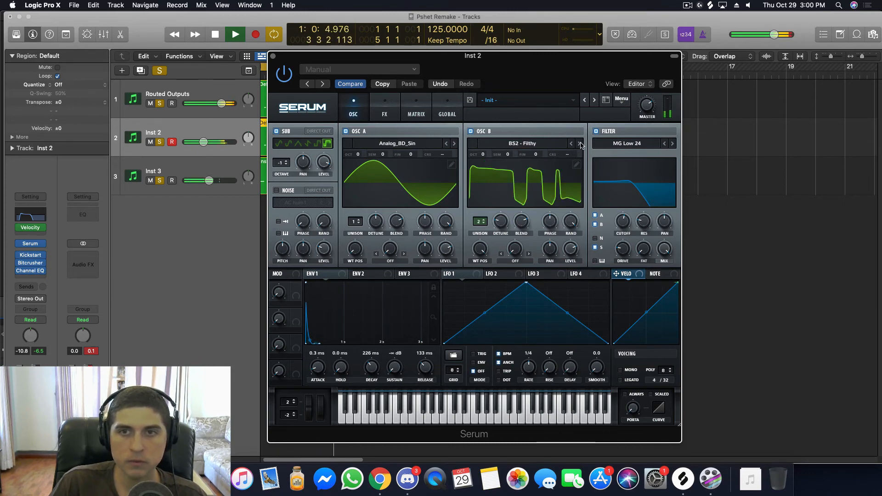
drag(484, 250, 486, 232)
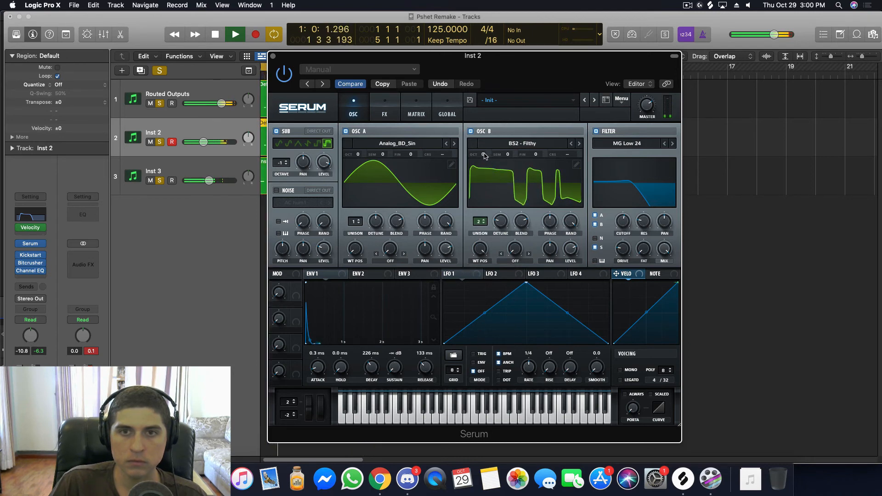
drag(484, 156, 483, 163)
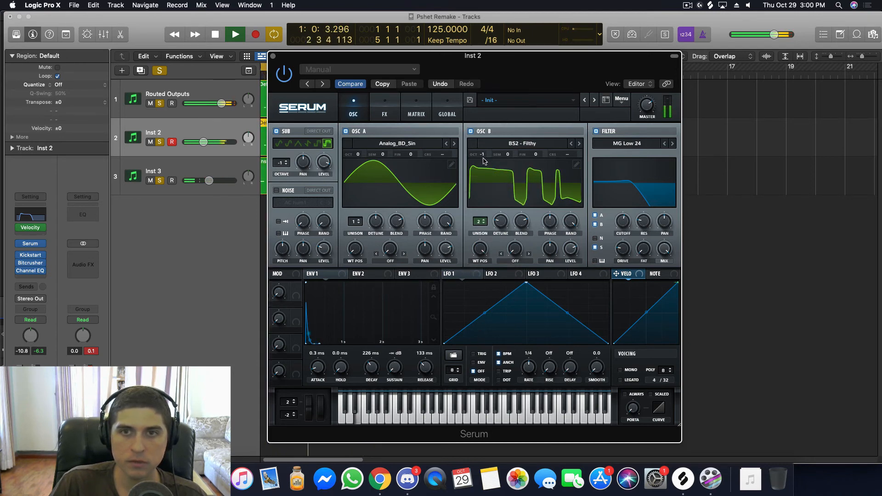
click(580, 144)
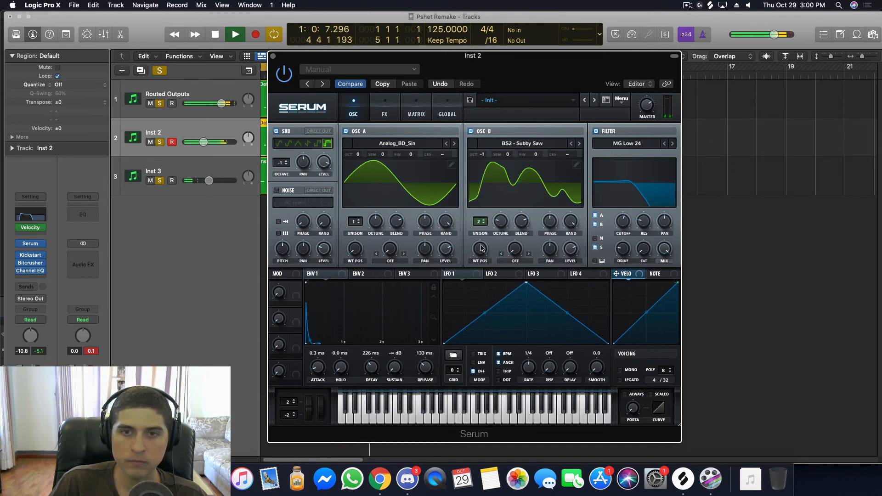
mouse_move(480, 248)
mouse_down()
mouse_move(484, 346)
mouse_move(484, 243)
mouse_up()
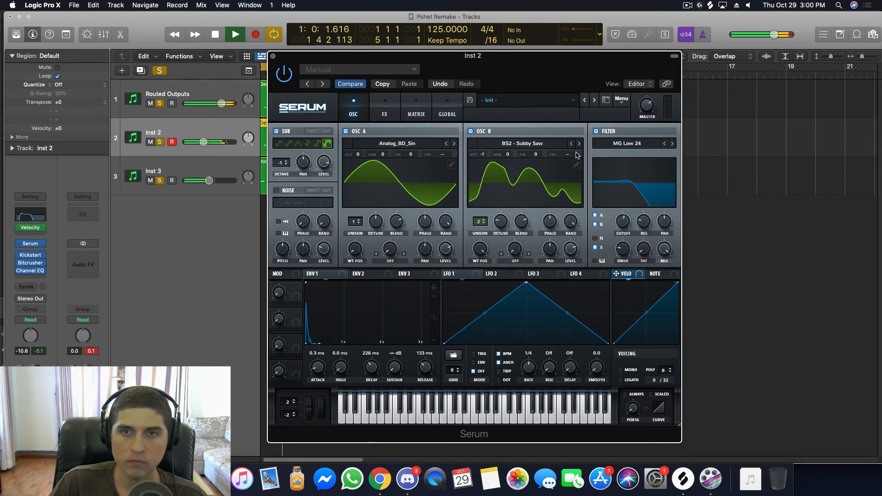
Step: Audition the BSOD_Square, DS Saw and Tri, and MB Saw wavetables in Osc B, varying the wavetable position and setting the octave to 0
click(580, 144)
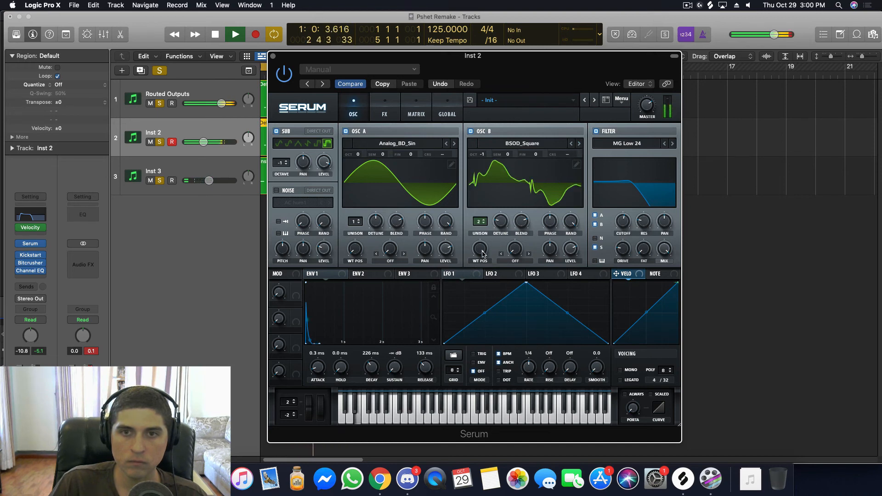
click(579, 143)
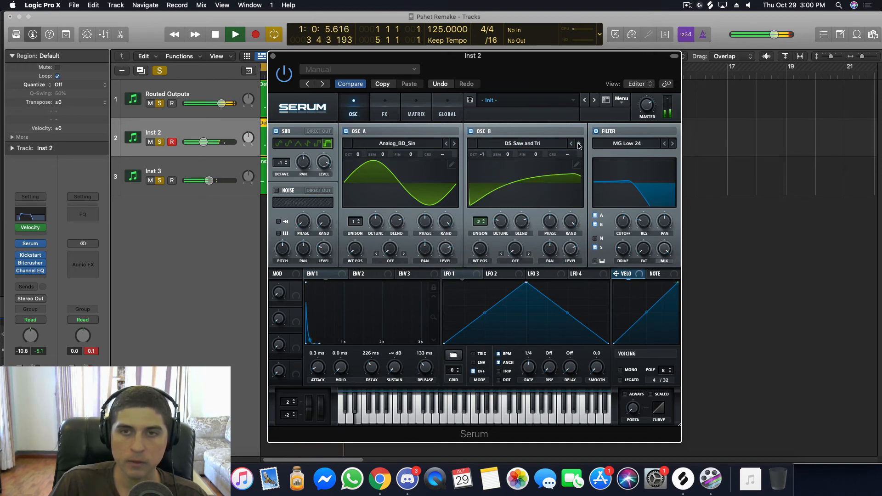
click(579, 144)
drag(480, 249, 526, 173)
click(580, 145)
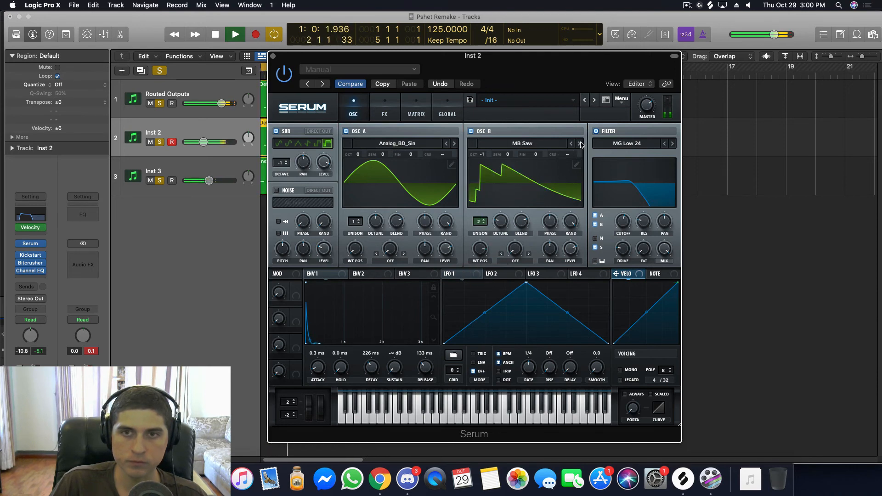
drag(480, 249, 477, 189)
drag(482, 155, 483, 147)
drag(482, 251, 563, 158)
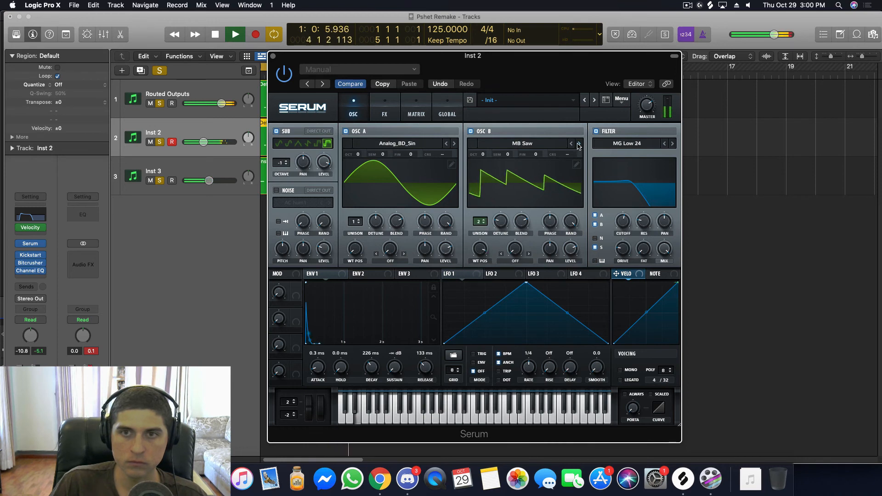
Step: Audition the Analog wavetables from Mellow But Instable through MiniBass to PWM C64 in Osc B while the loop plays
click(578, 145)
click(578, 145)
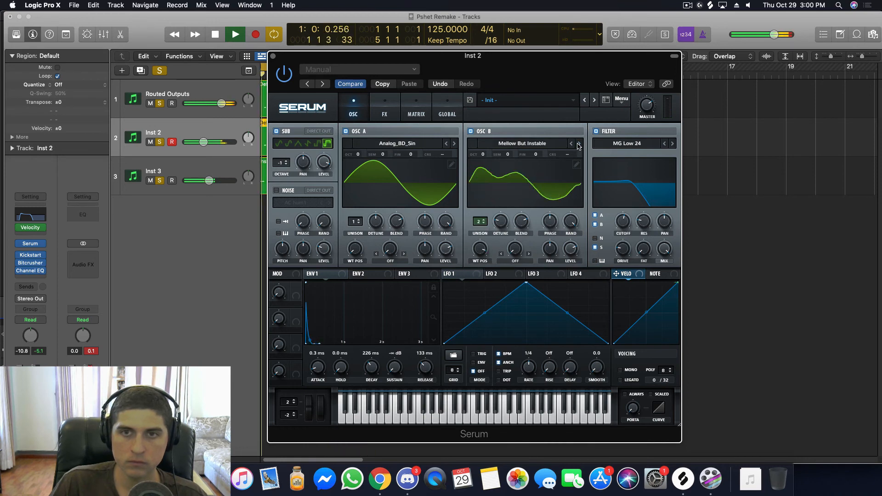
click(571, 145)
mouse_move(480, 250)
mouse_down()
mouse_move(478, 276)
mouse_move(484, 249)
mouse_move(478, 262)
mouse_up()
click(579, 144)
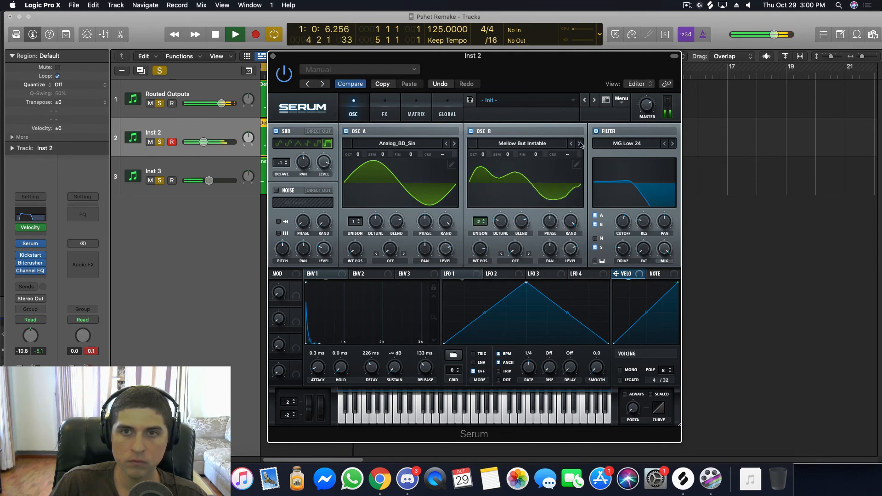
click(579, 144)
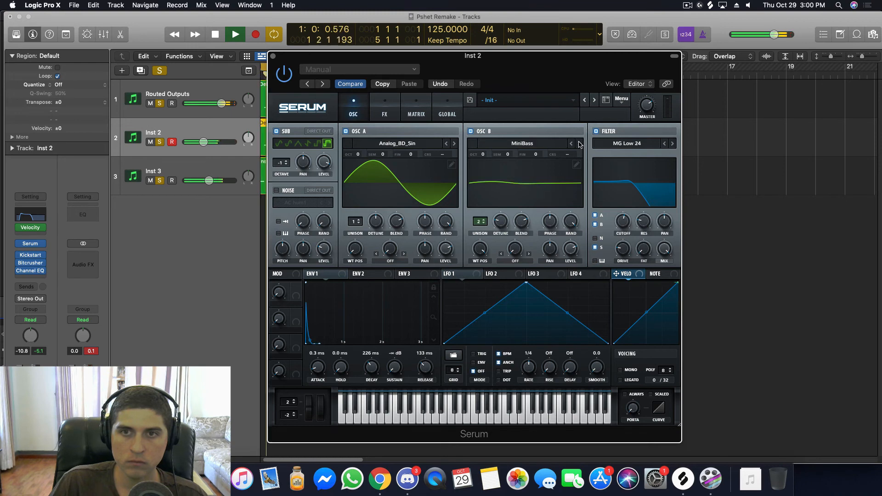
click(579, 143)
click(579, 144)
click(578, 145)
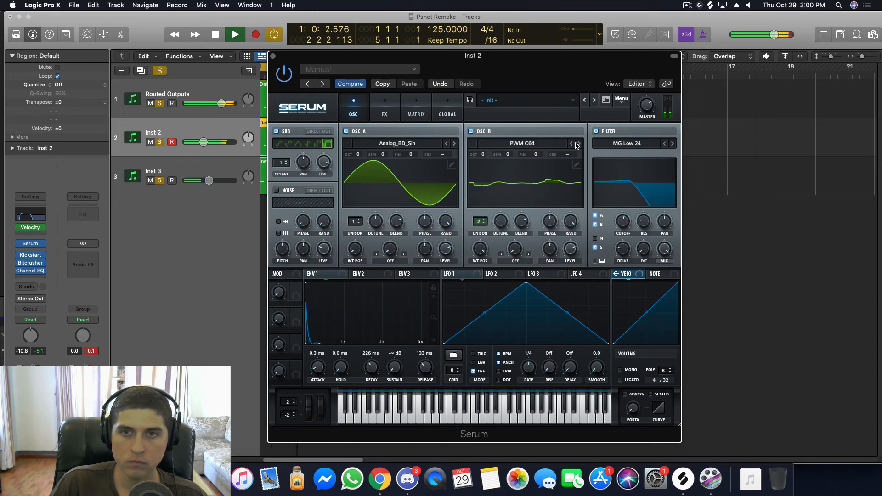
Step: Audition 4-Banger and Airhead from Cymatics - Jawz Wavetables in Osc B at octave -1, varying Airhead's wavetable position, and stop playback
click(526, 146)
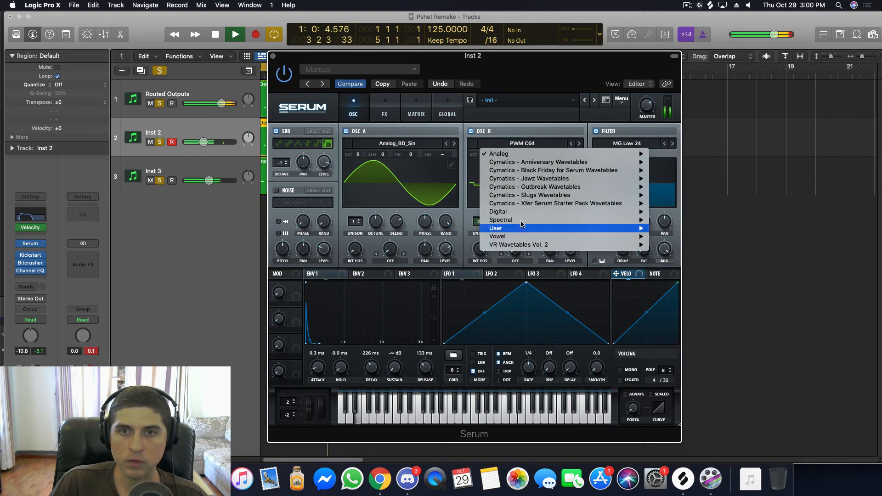
mouse_move(522, 223)
mouse_move(528, 179)
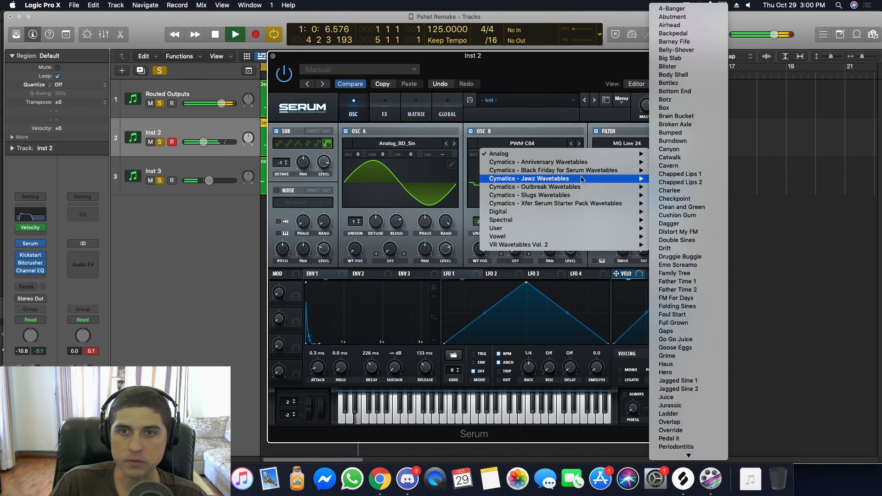
click(675, 9)
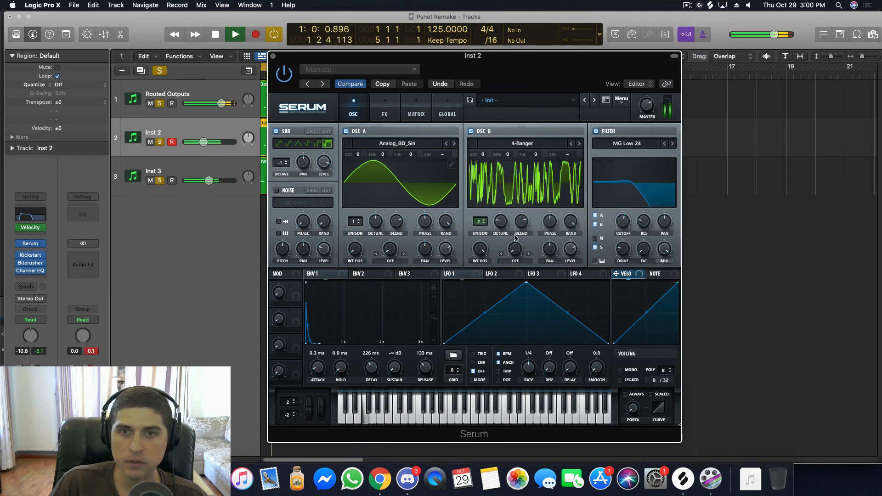
drag(483, 155, 482, 165)
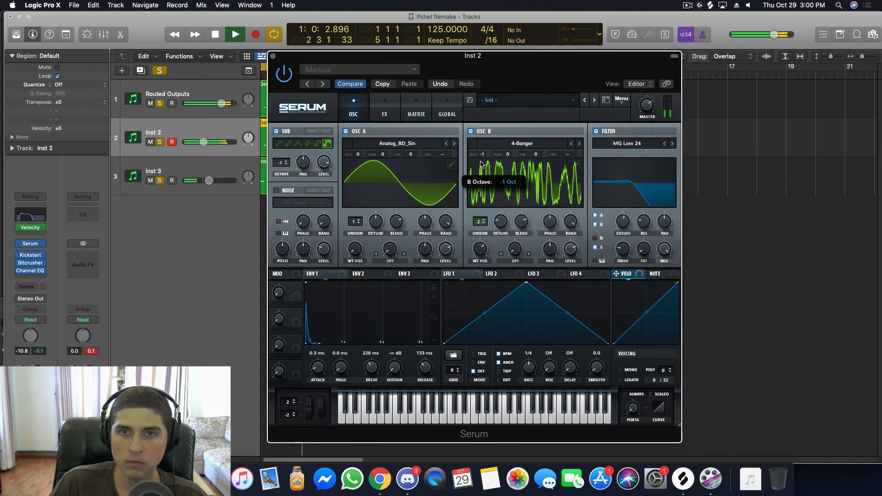
click(580, 144)
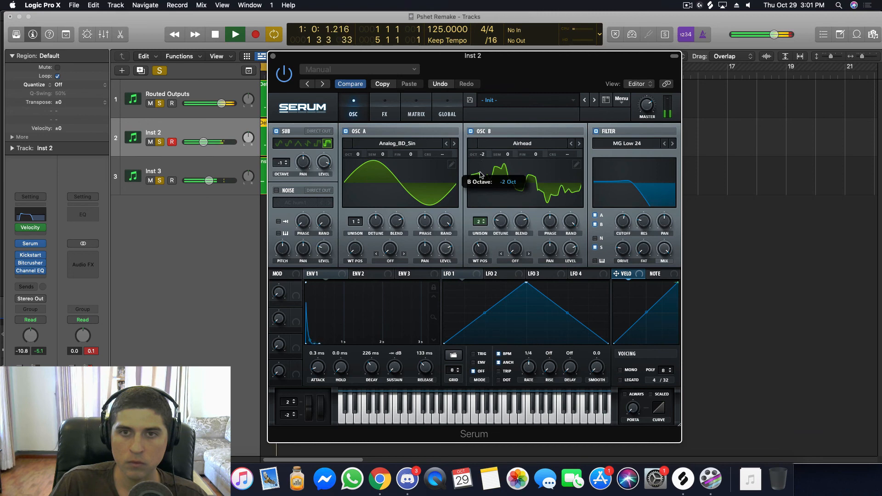
drag(484, 156, 484, 143)
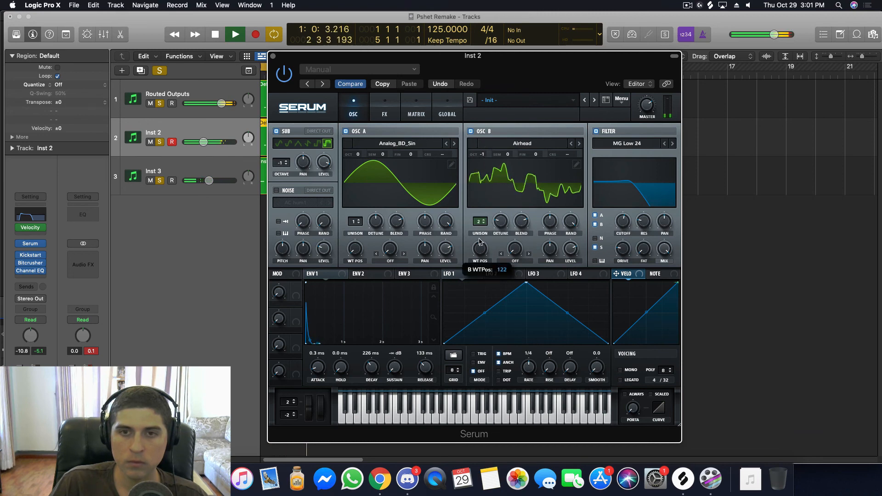
drag(479, 238, 492, 303)
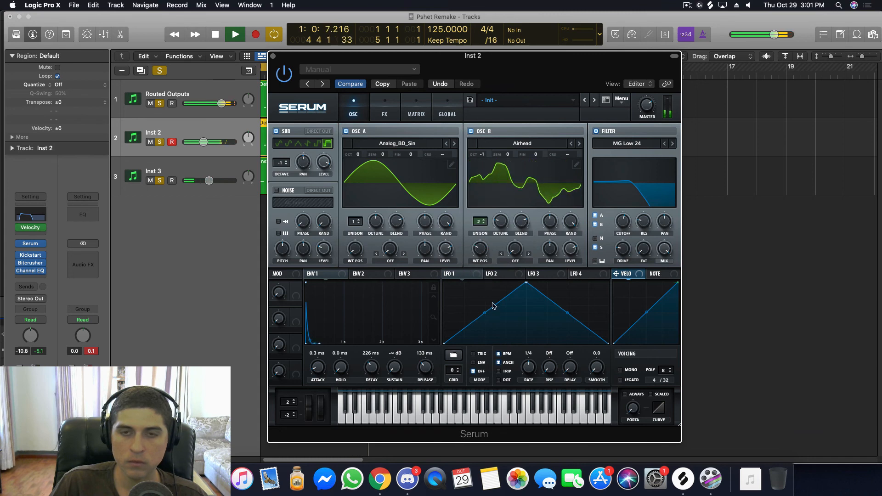
key(space)
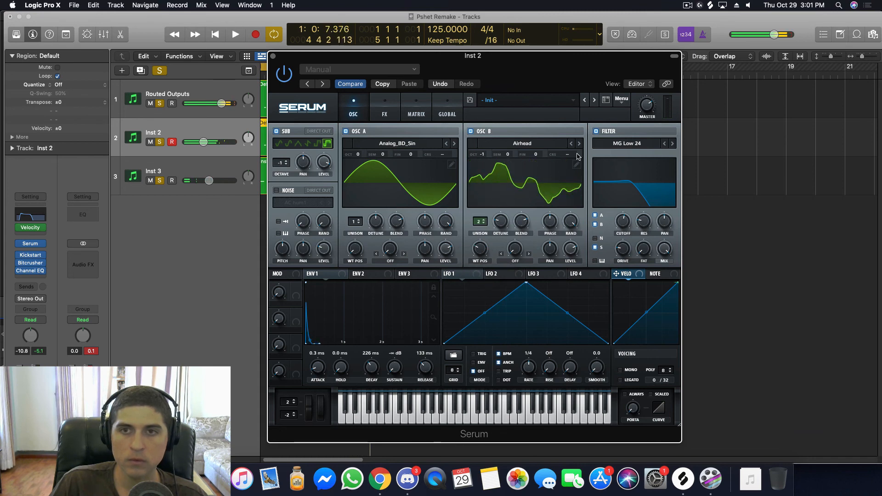
Step: Try the Analog wavetable BS2 - Acid in Osc B during playback, and switch to BS2 - Filthy with an adjusted wavetable position
click(474, 146)
mouse_move(551, 154)
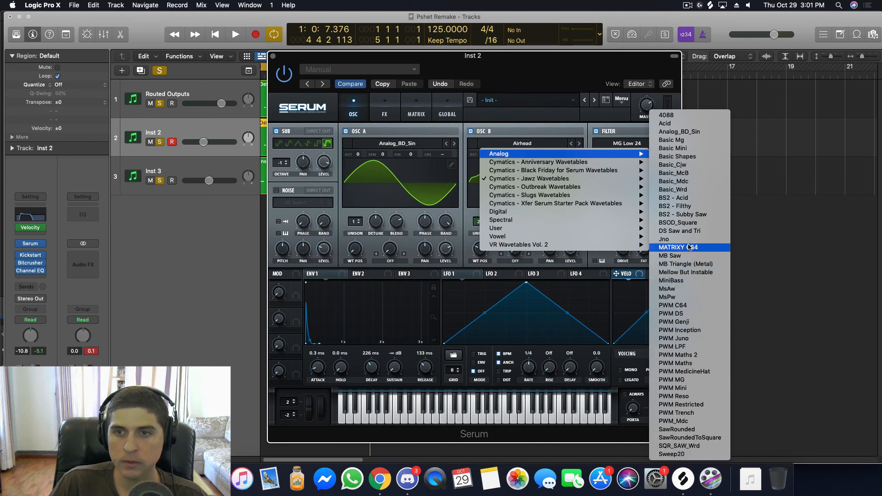
click(687, 198)
key(space)
drag(480, 249, 481, 197)
drag(481, 250, 481, 258)
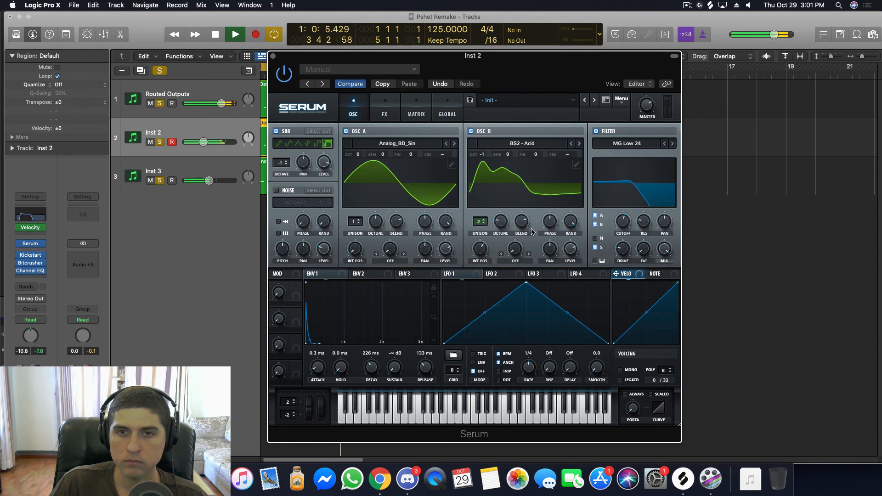
click(580, 143)
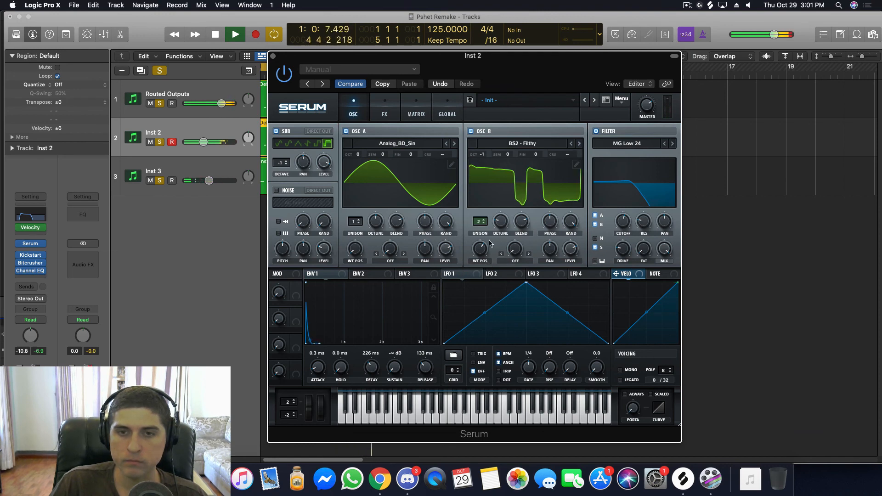
mouse_move(480, 249)
mouse_down()
mouse_move(499, 326)
mouse_move(481, 256)
mouse_up()
Step: Modulate Osc B's wavetable position with LFO 1, shaped as a rising ramp at a 1/4 rate, and audition it with the loop
key(space)
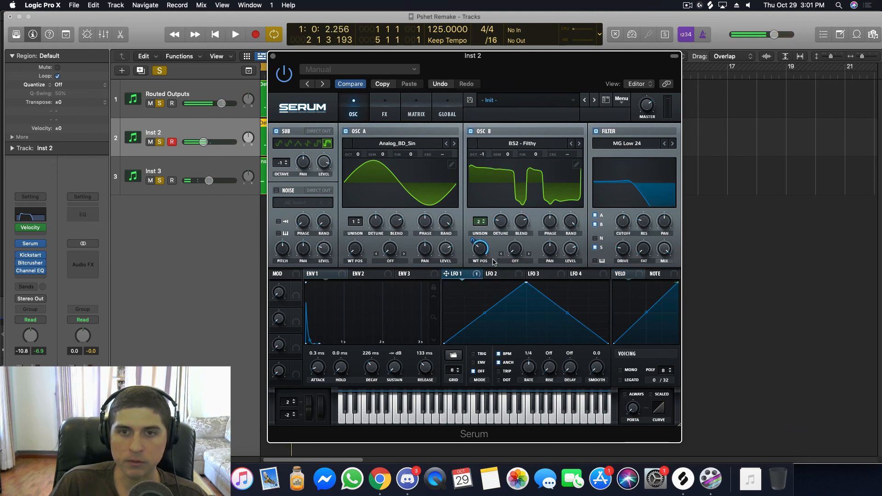
key(space)
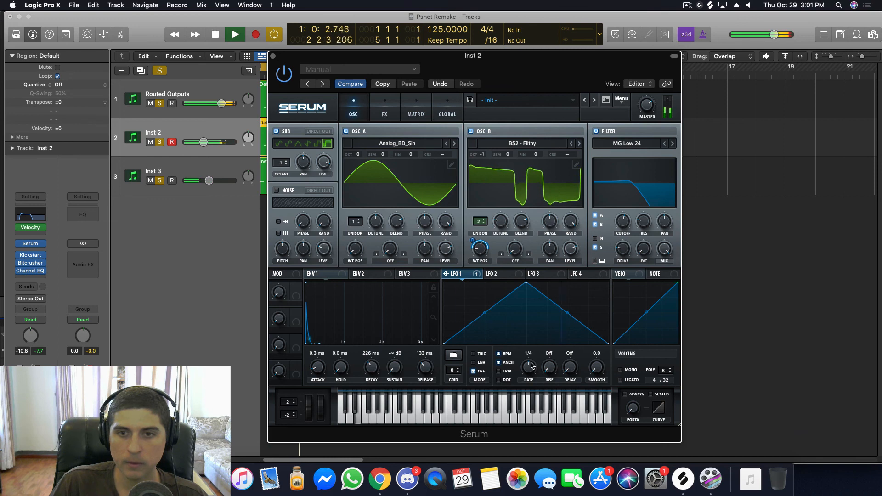
drag(532, 365, 529, 379)
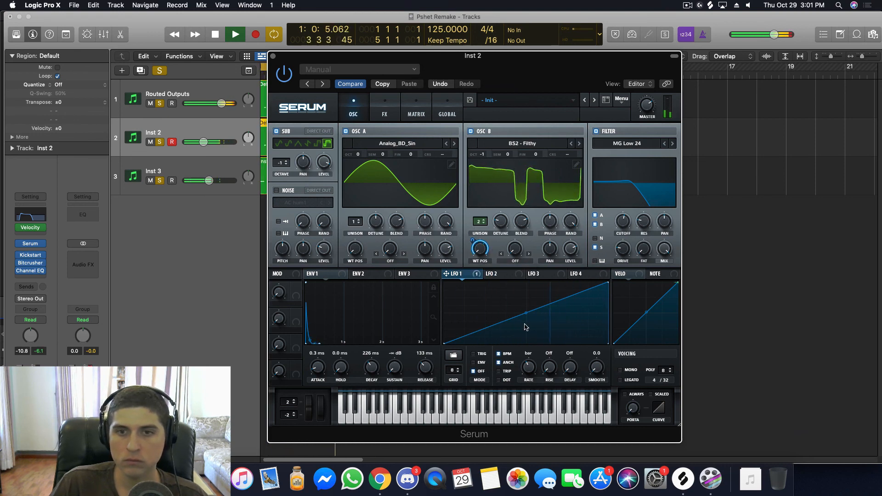
drag(532, 366, 531, 370)
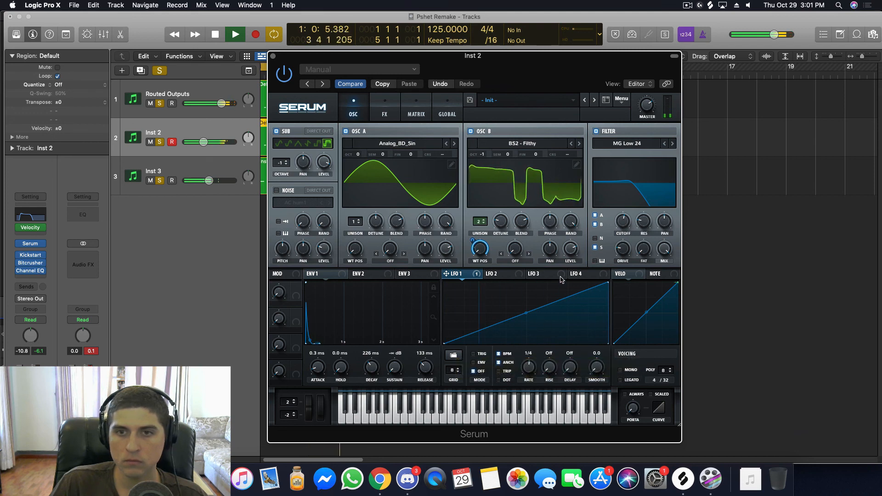
key(space)
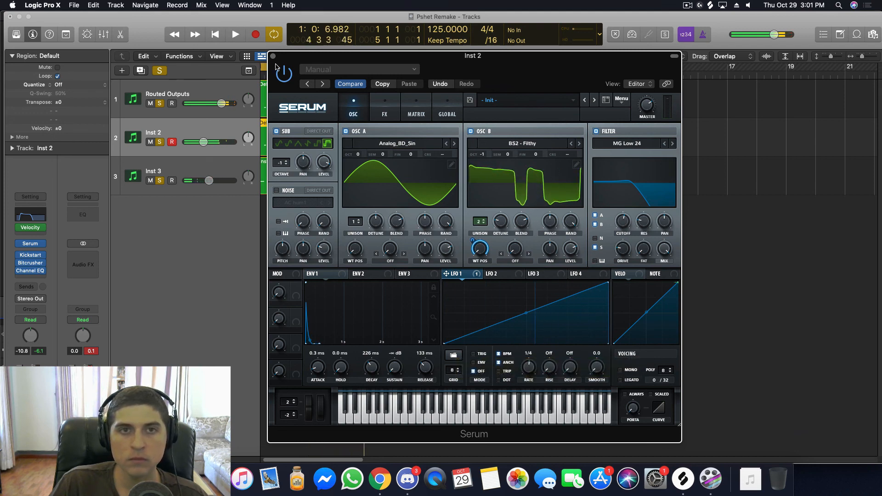
Step: Close the Serum window and prepare the arrangement for playback from bar 1 with cycle mode off
click(273, 56)
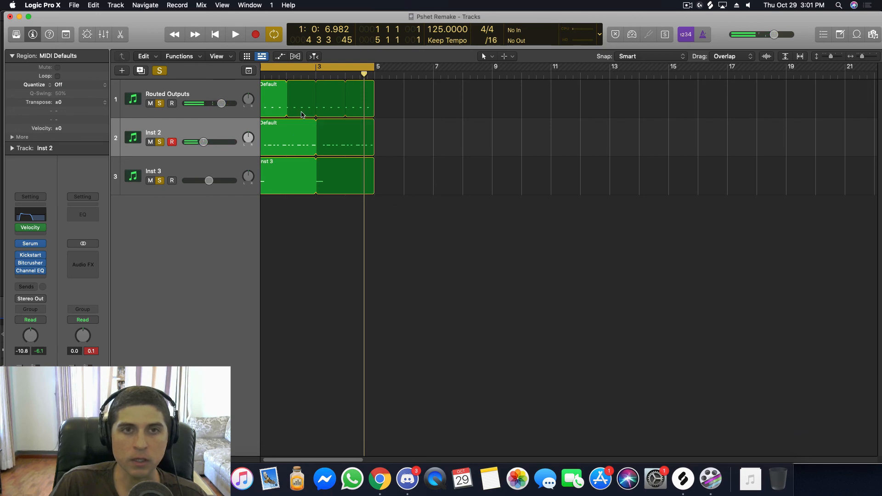
scroll(302, 115, left, 2)
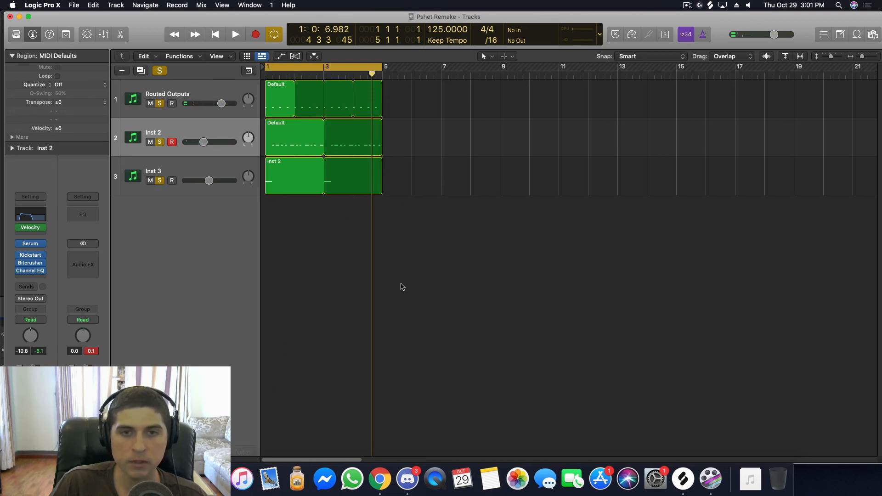
drag(371, 73, 255, 71)
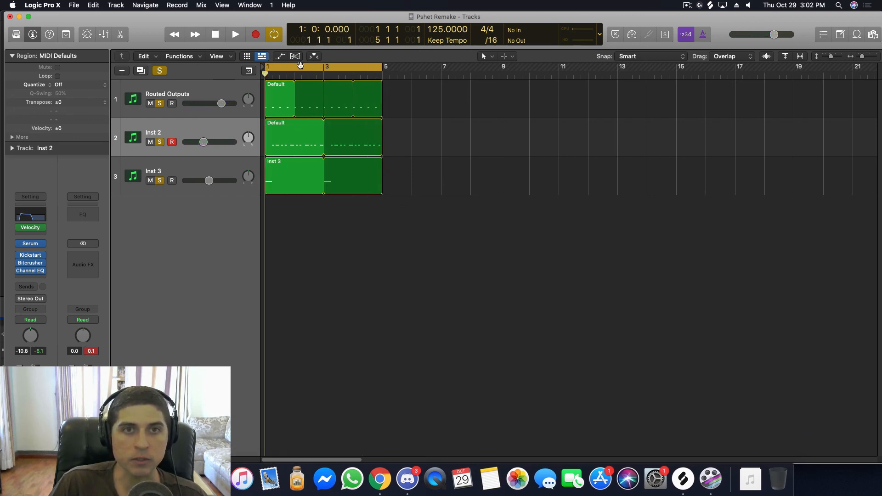
click(300, 65)
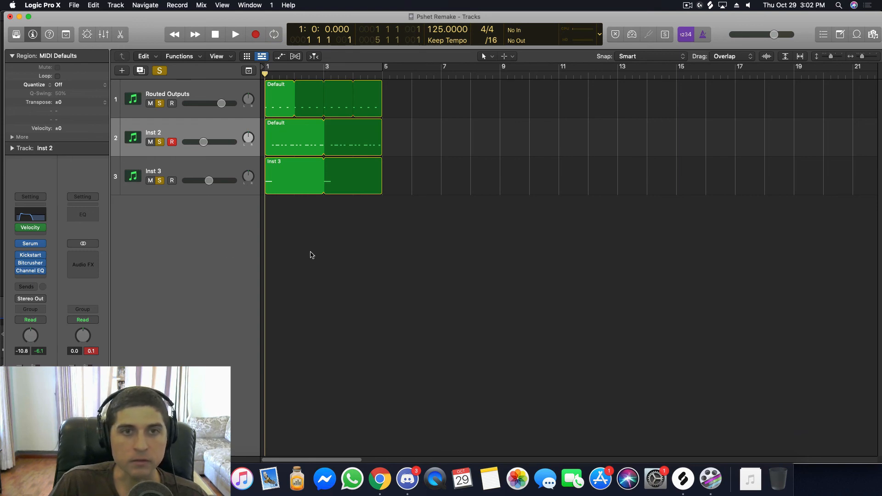
Step: Switch to ScreenFlow
click(710, 479)
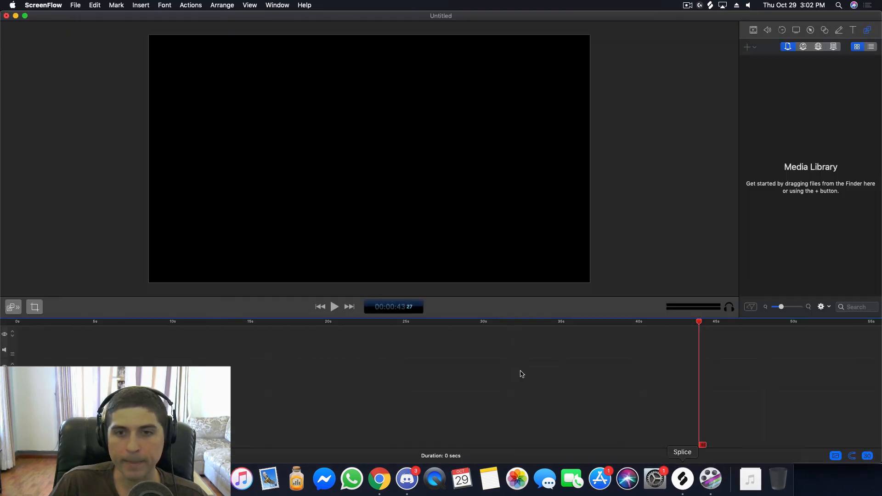